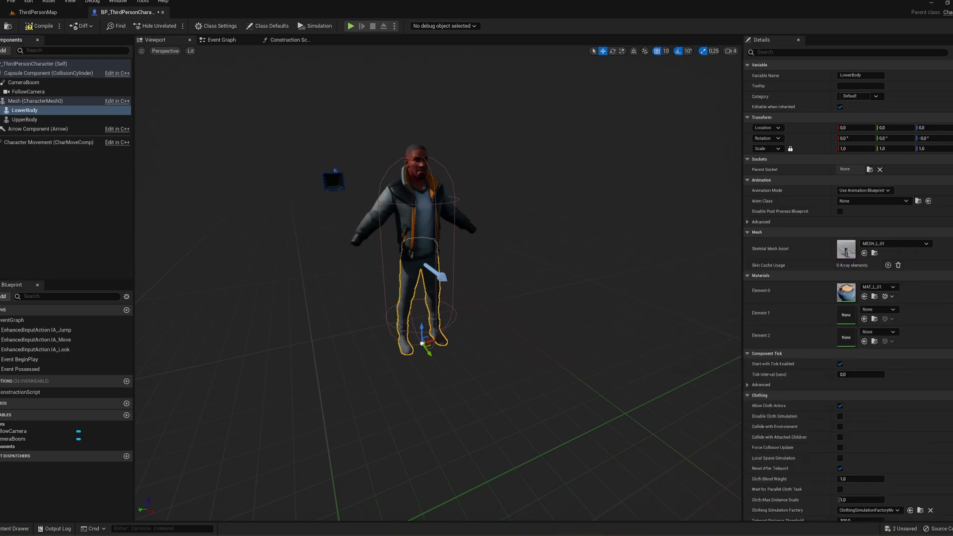
scroll(513, 236, "up", 3)
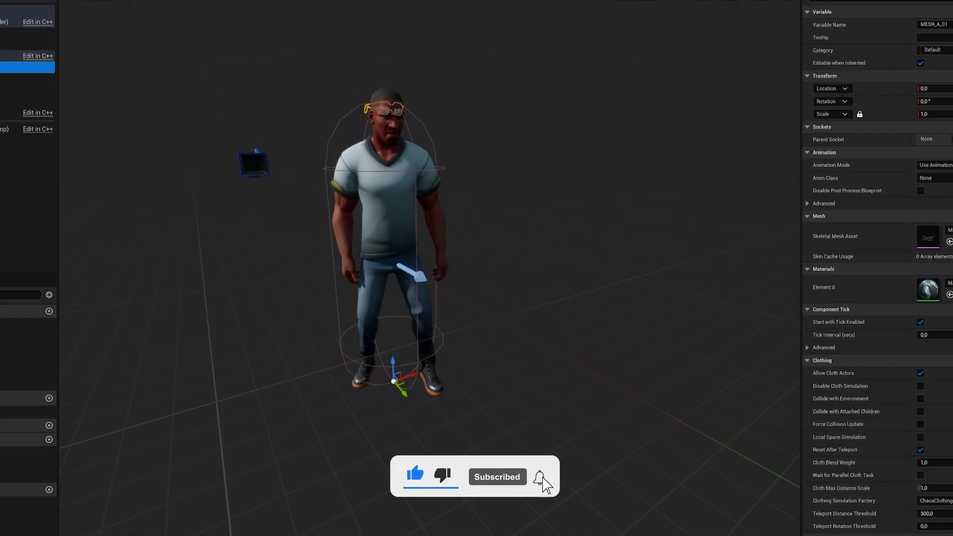
scroll(446, 248, "up", 5)
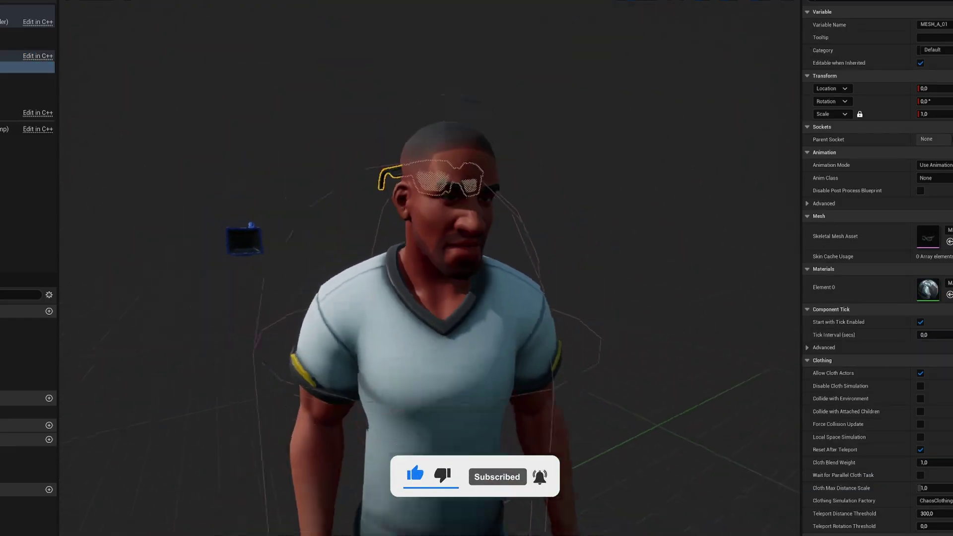
scroll(428, 268, "down", 3)
left_click(10, 66)
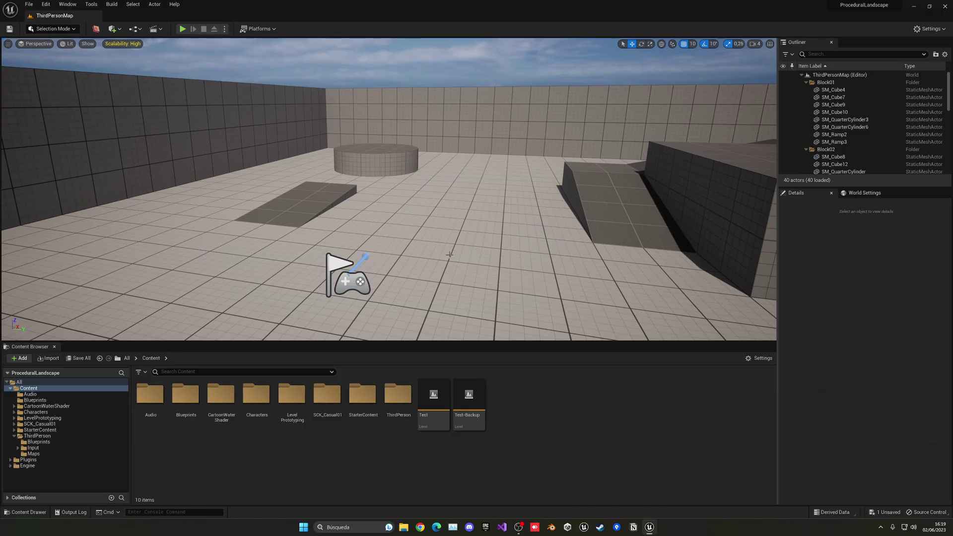
Open the third-person character blueprint from ThirdPerson/Blueprints, show its 3D viewport and select the inherited character Mesh component
double_click(398, 393)
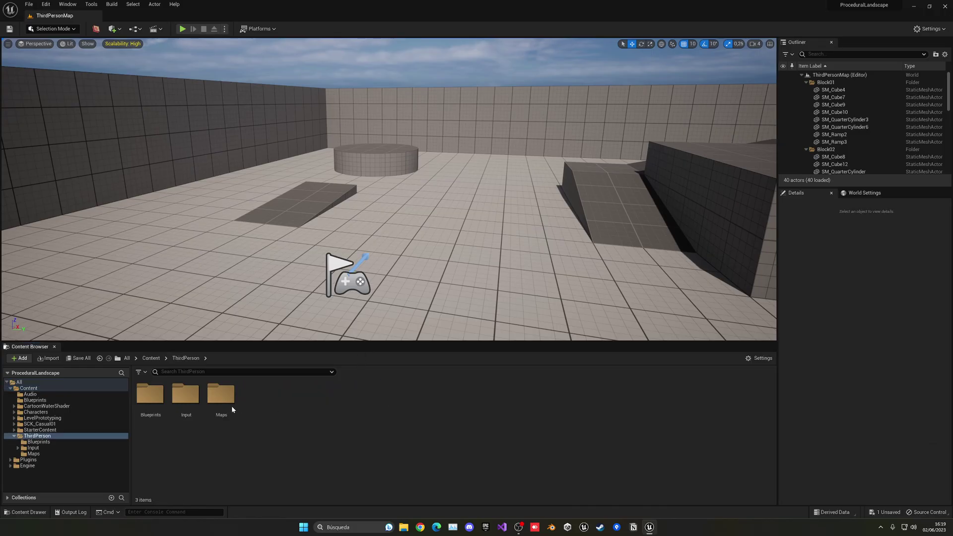
double_click(150, 393)
double_click(150, 394)
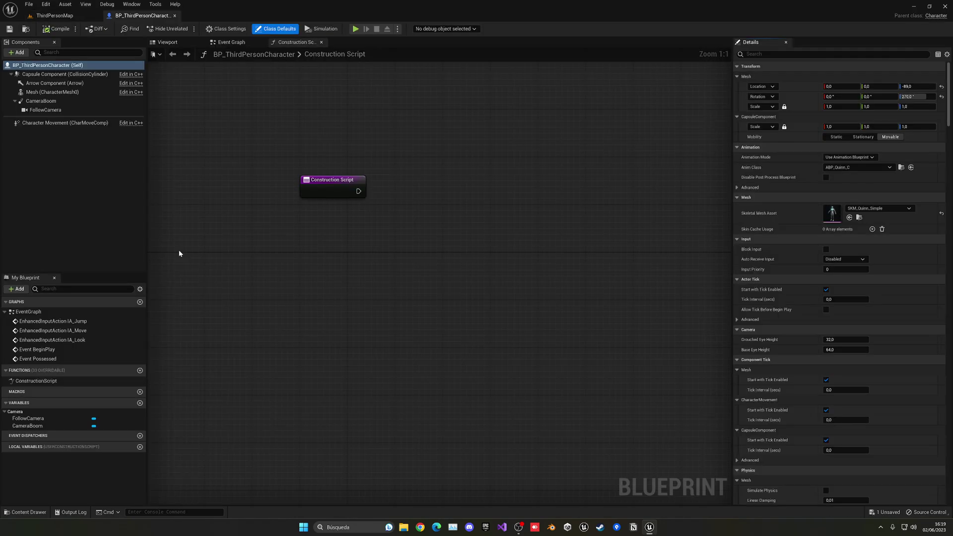
left_click(168, 43)
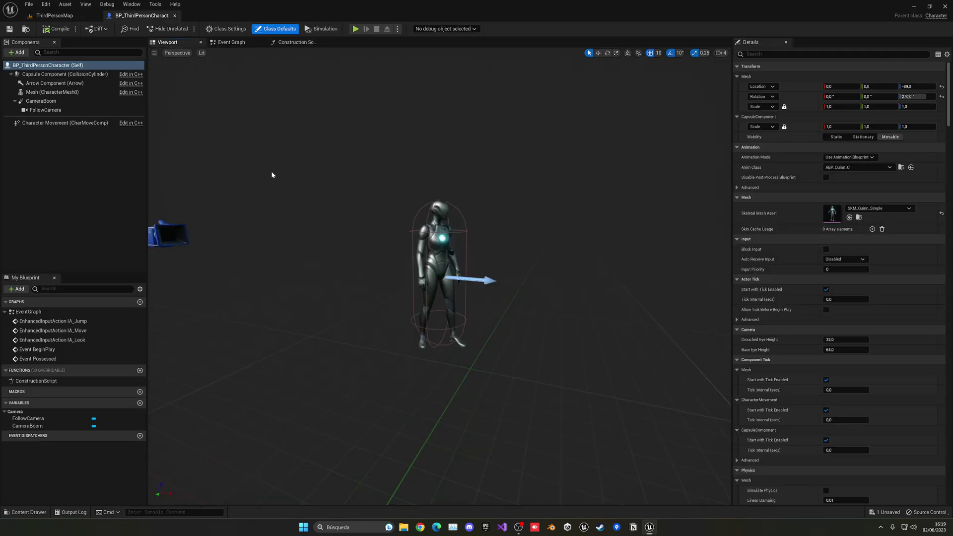
left_click(53, 92)
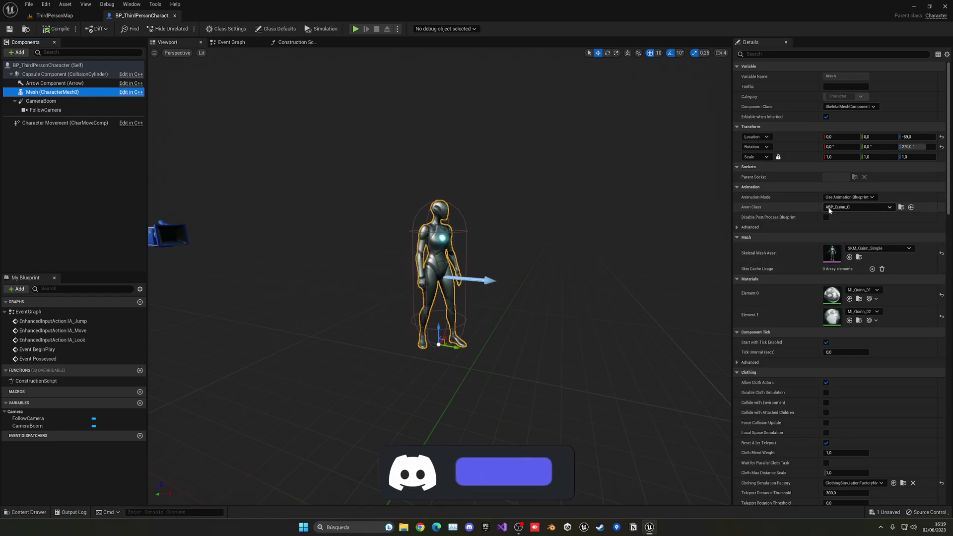
Return to ThirdPersonMap and browse to the Models folder inside Content/SCK_Casual01
left_click(54, 15)
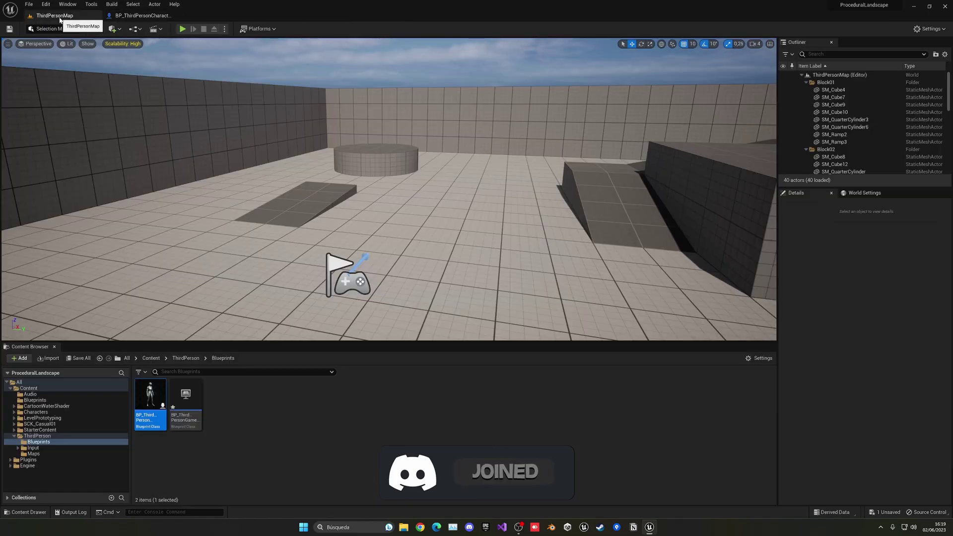
left_click(157, 357)
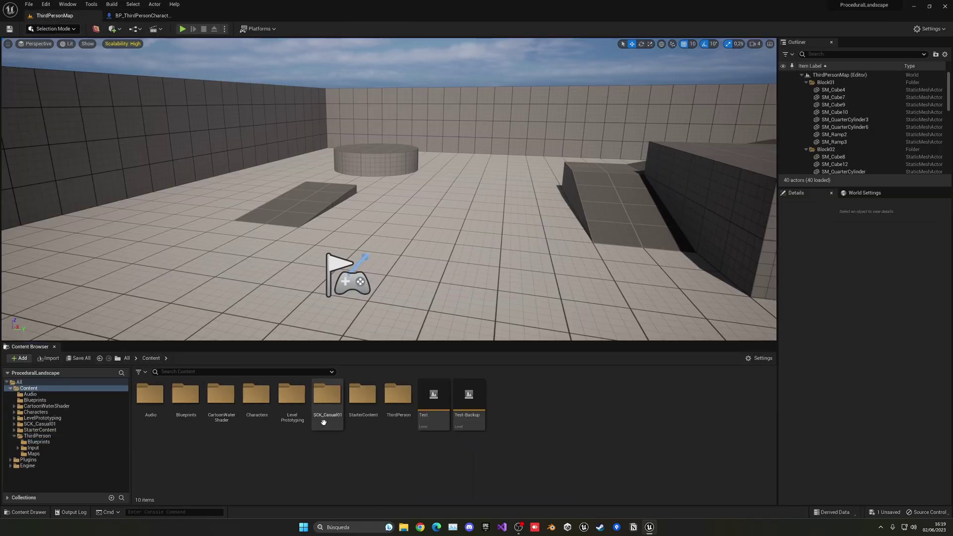
double_click(328, 397)
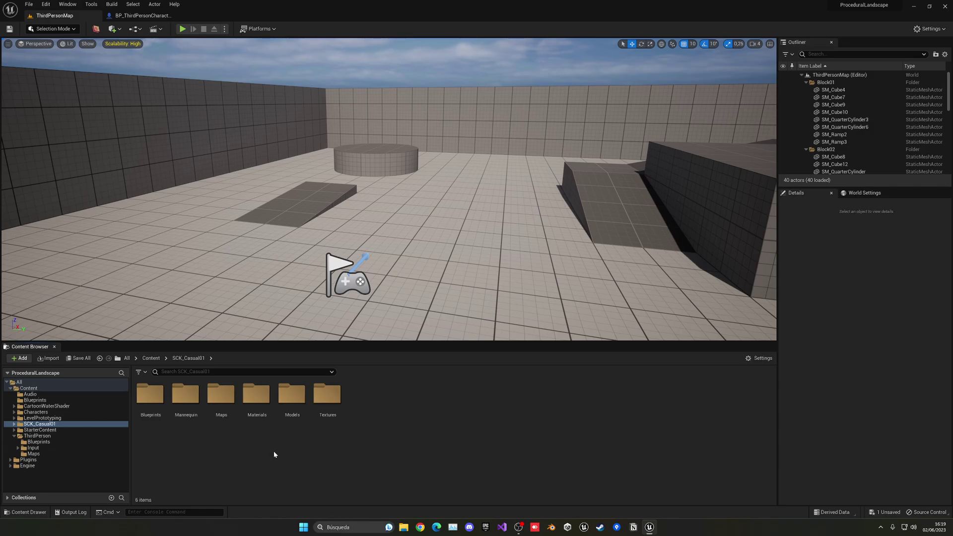
double_click(289, 416)
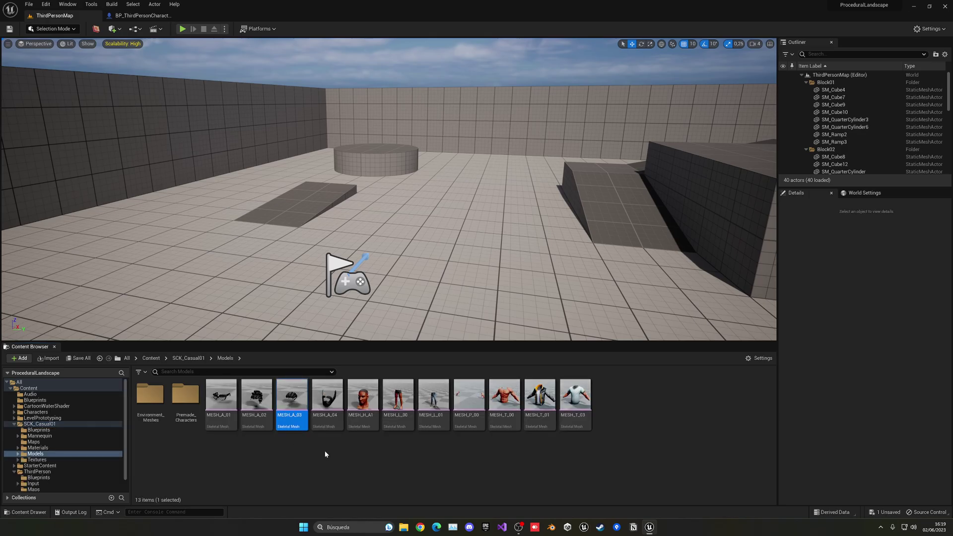
Examine the modular head, leg, torso and accessory meshes in Models, as well as the Premade_Characters folder
left_click(361, 405)
left_click(433, 405)
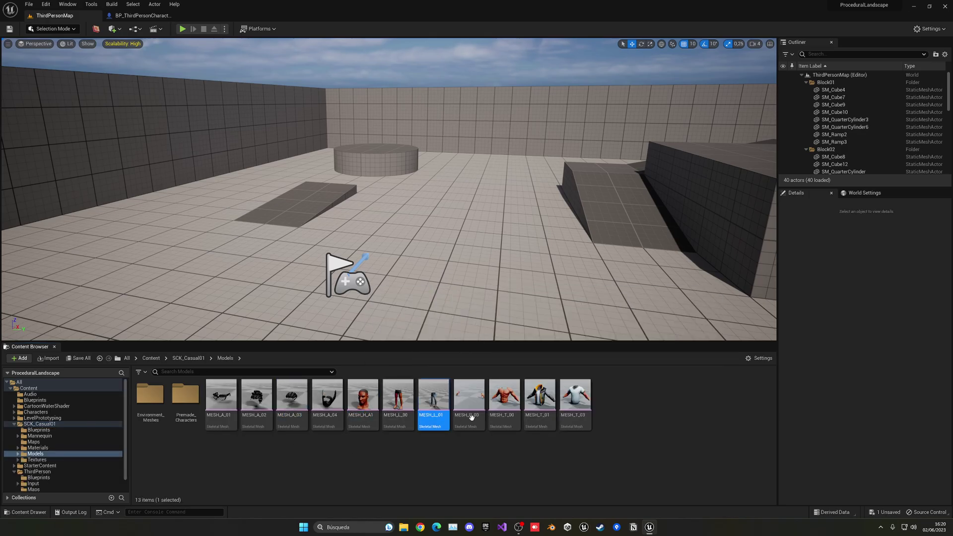
left_click(503, 407)
double_click(185, 397)
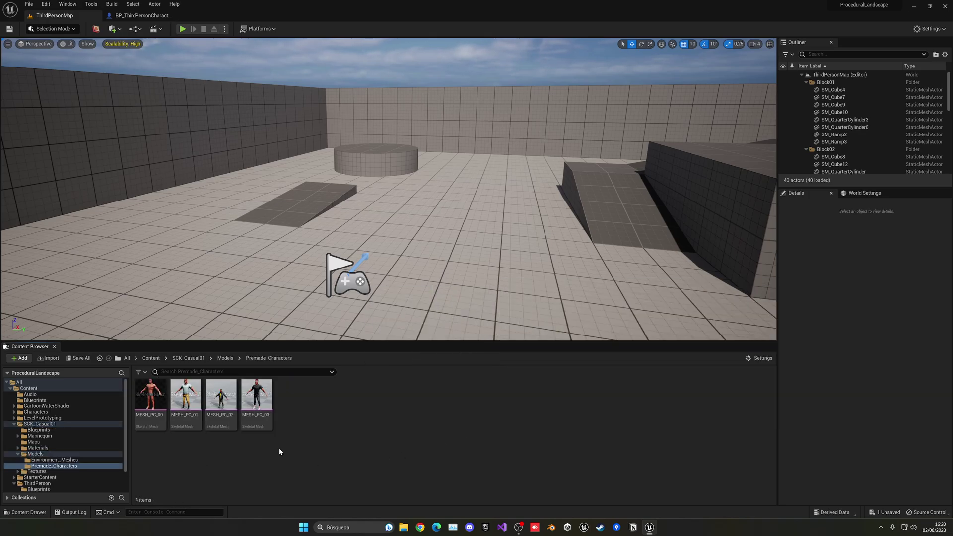
left_click(227, 359)
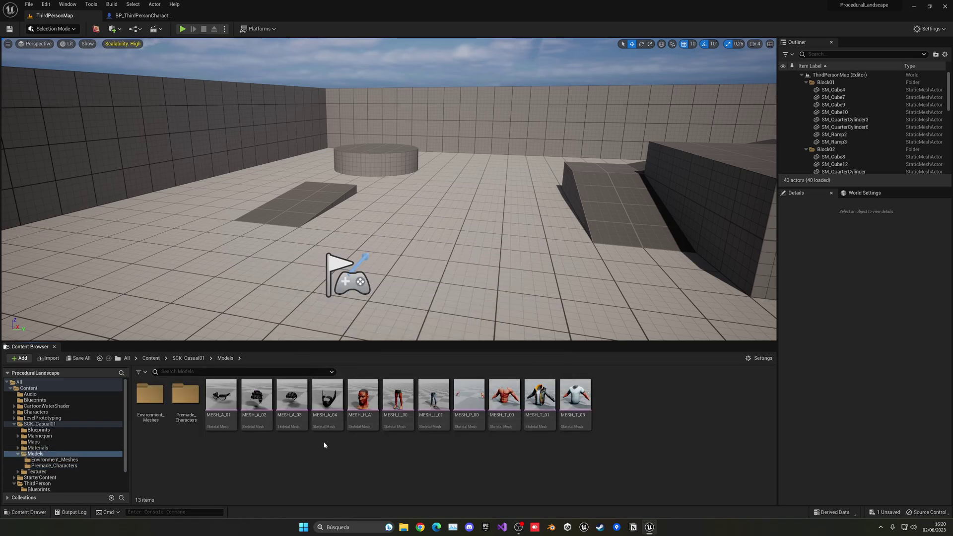
left_click(363, 402)
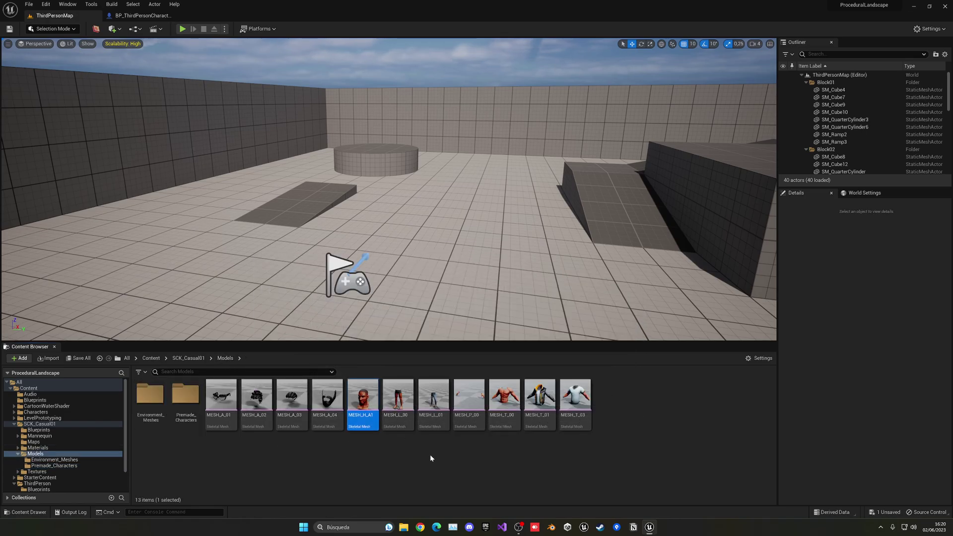
left_click(339, 415)
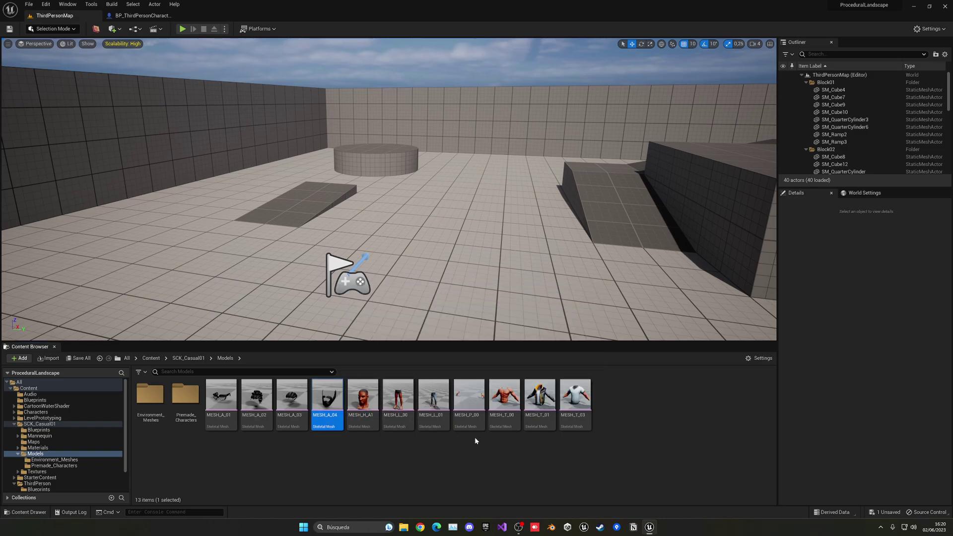
left_click(517, 420)
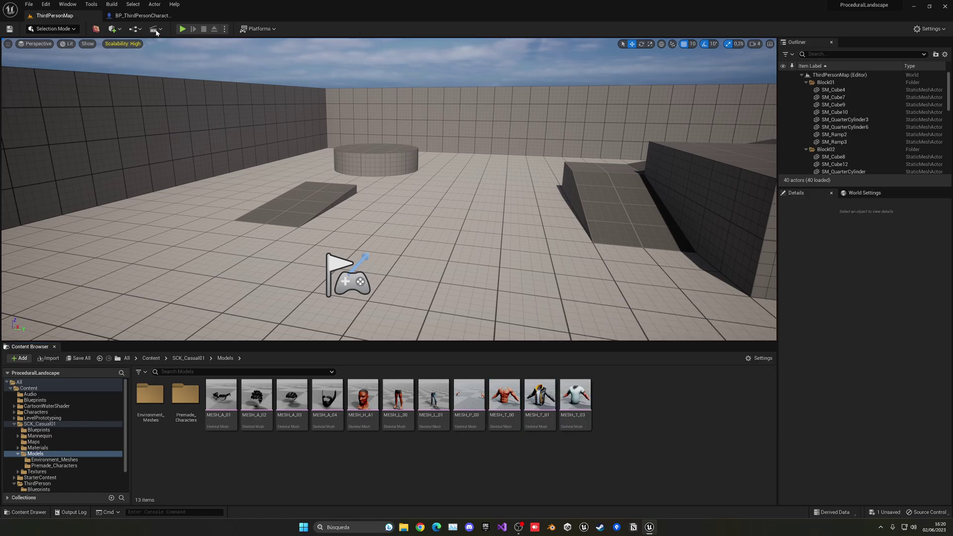
In the character blueprint, set the Mesh component's skeletal mesh asset to MESH_H_A1 and inspect the head
left_click(143, 15)
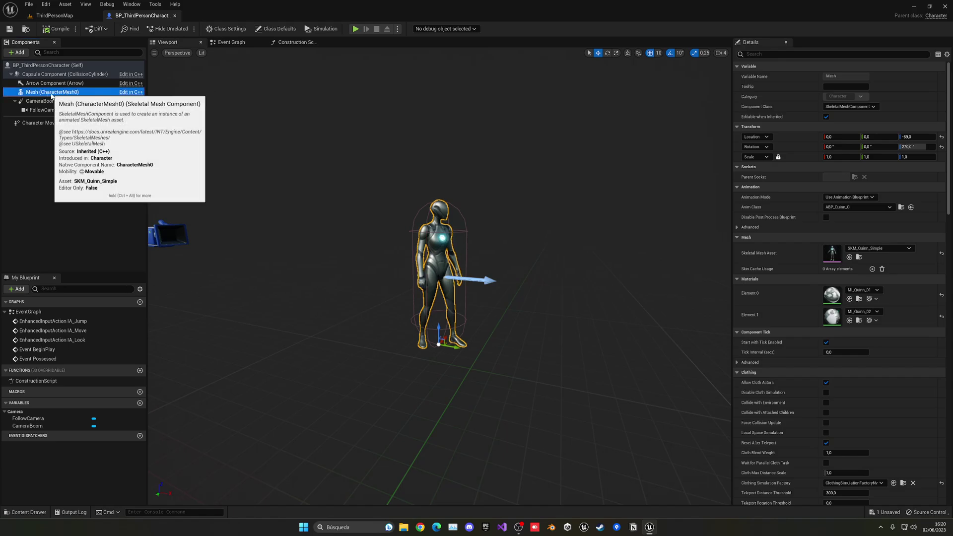
left_click(878, 248)
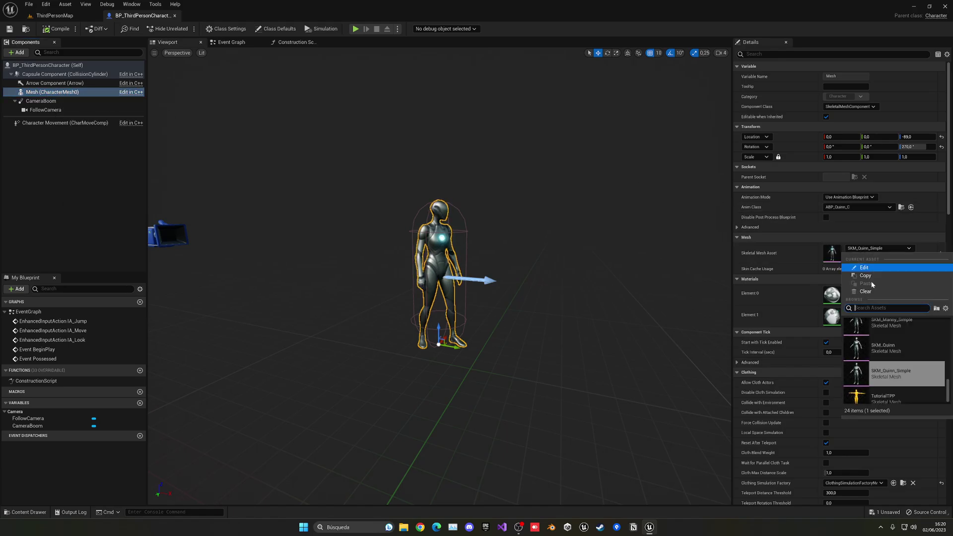
scroll(893, 330, "up", 1)
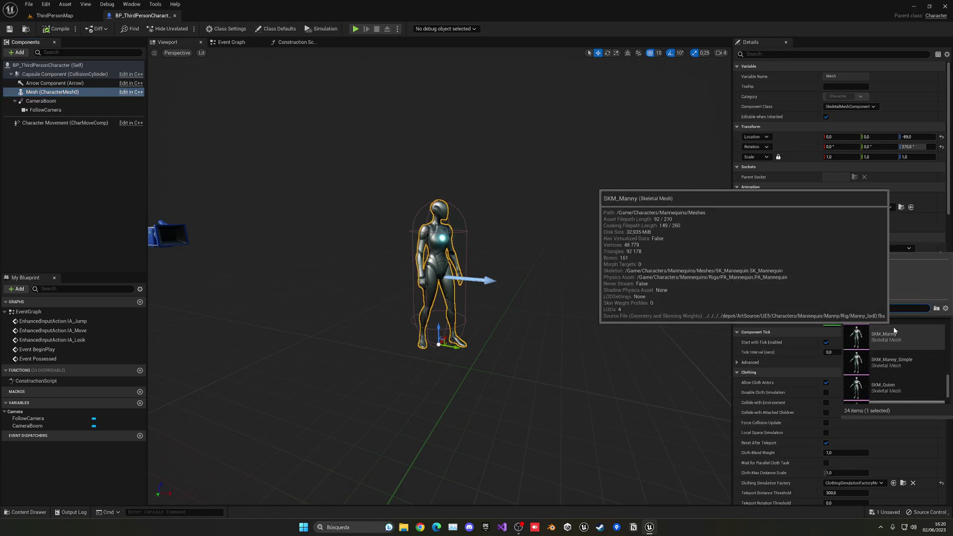
type("head")
left_click(848, 308)
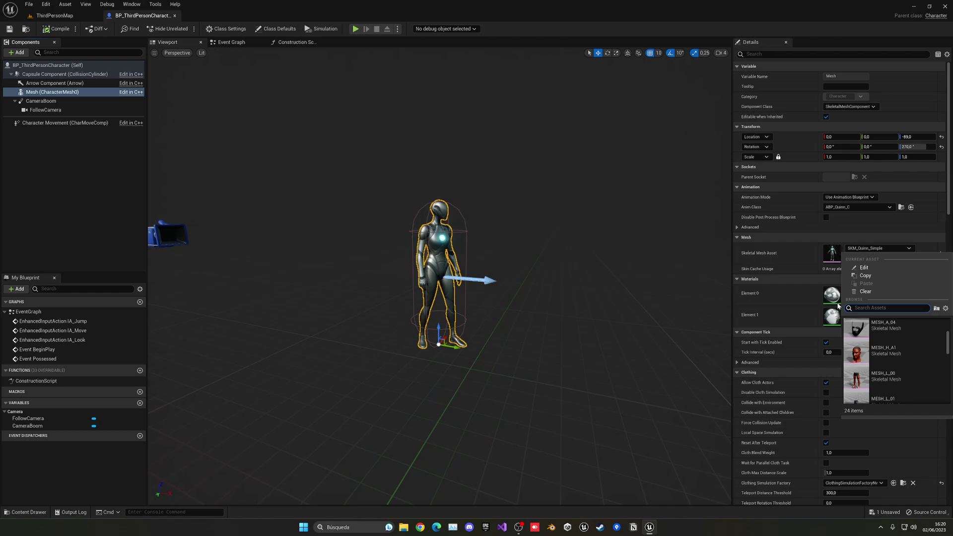
left_click(893, 354)
right_click_drag(341, 359, 223, 362)
right_click_drag(259, 95, 254, 96)
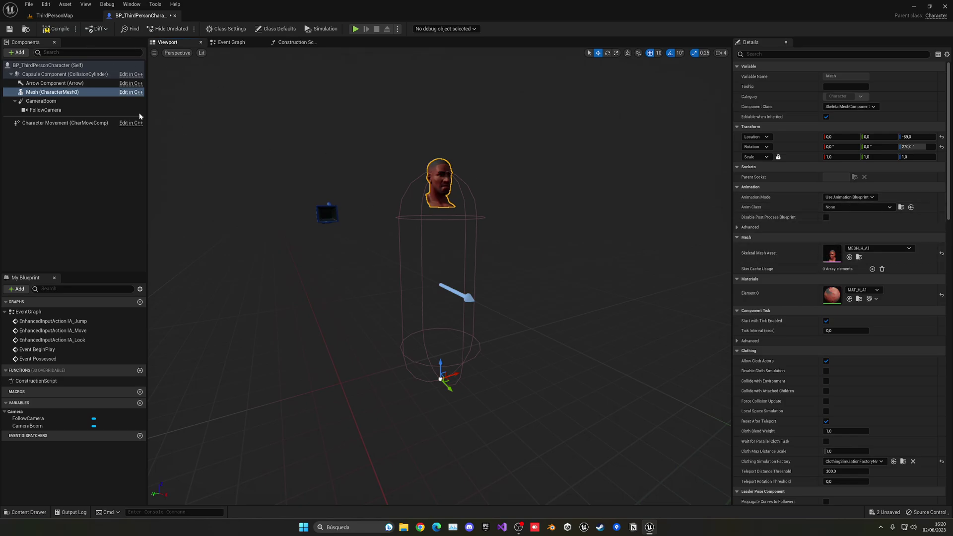
left_click_drag(282, 222, 305, 237)
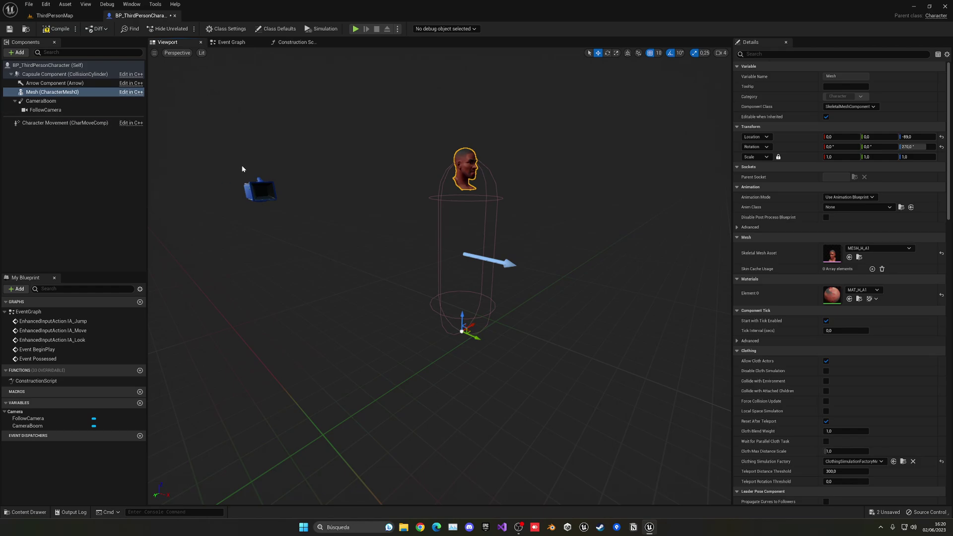
Duplicate the Mesh component, name the copy UpperBody and make it a child of Mesh
key("ctrl+d")
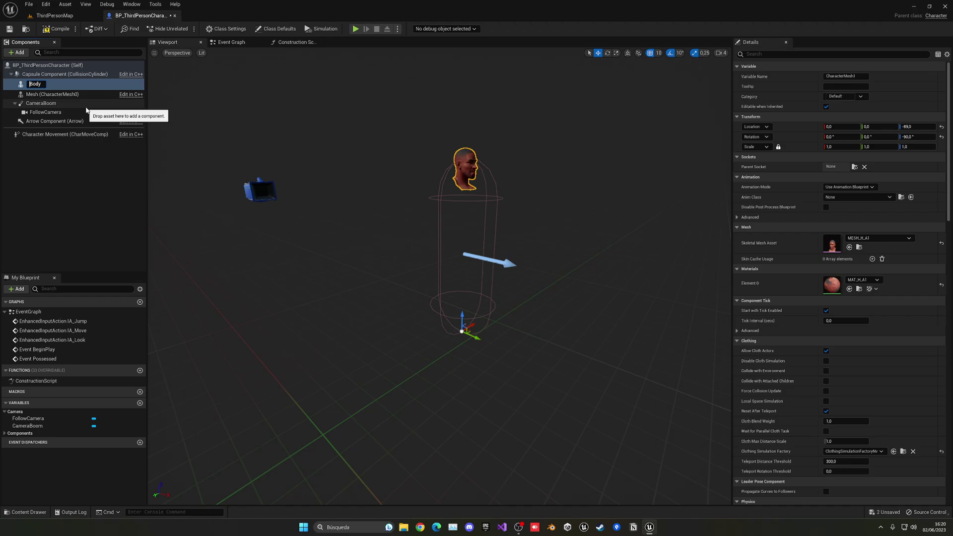
type("Upper")
key("Return")
left_click_drag(82, 86, 74, 93)
Set the UpperBody component's skeletal mesh asset to the jacket mesh MESH_T_01
left_click(878, 238)
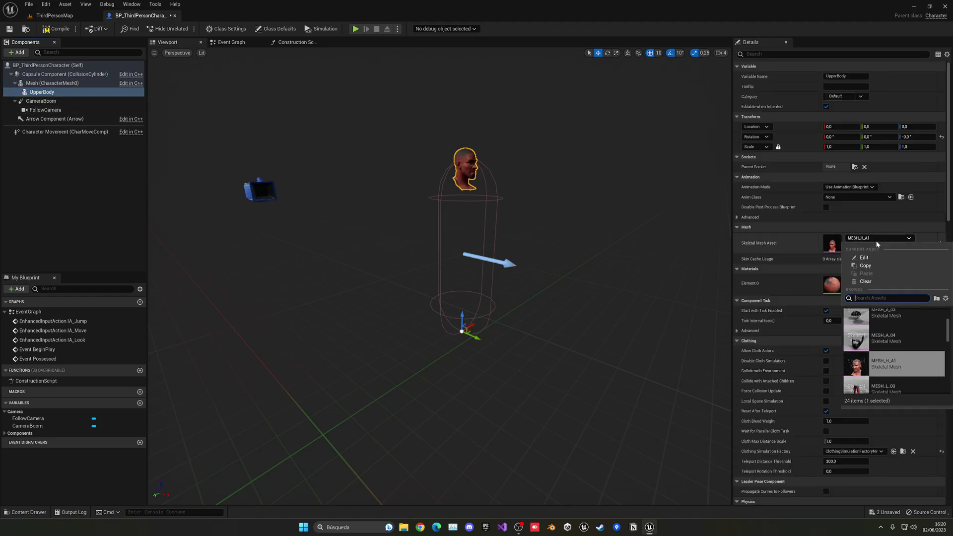
scroll(884, 333, "up", 5)
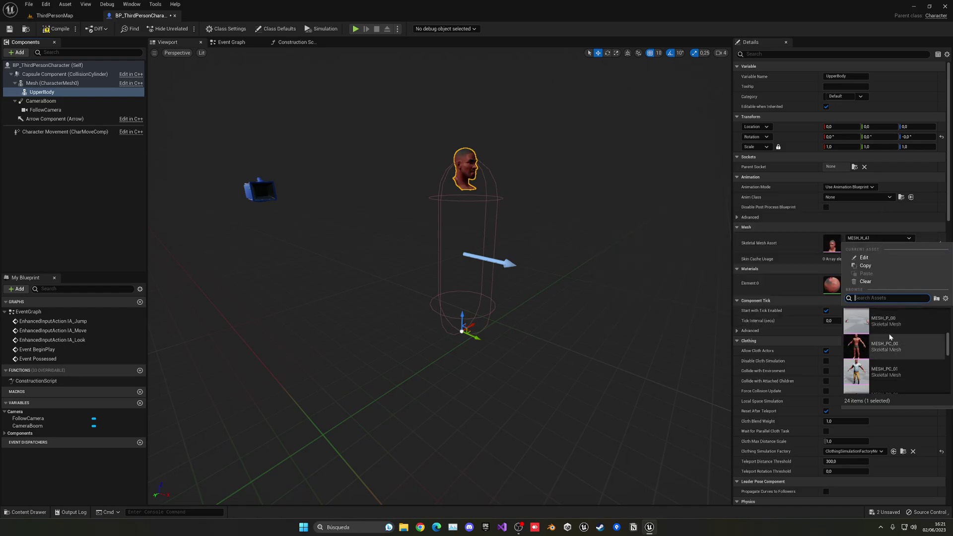
scroll(889, 336, "down", 6)
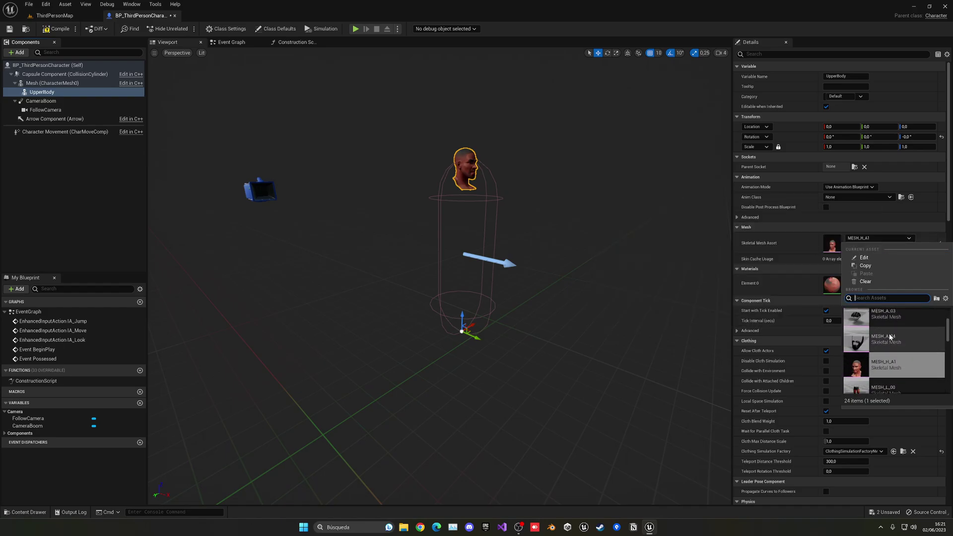
scroll(889, 336, "down", 4)
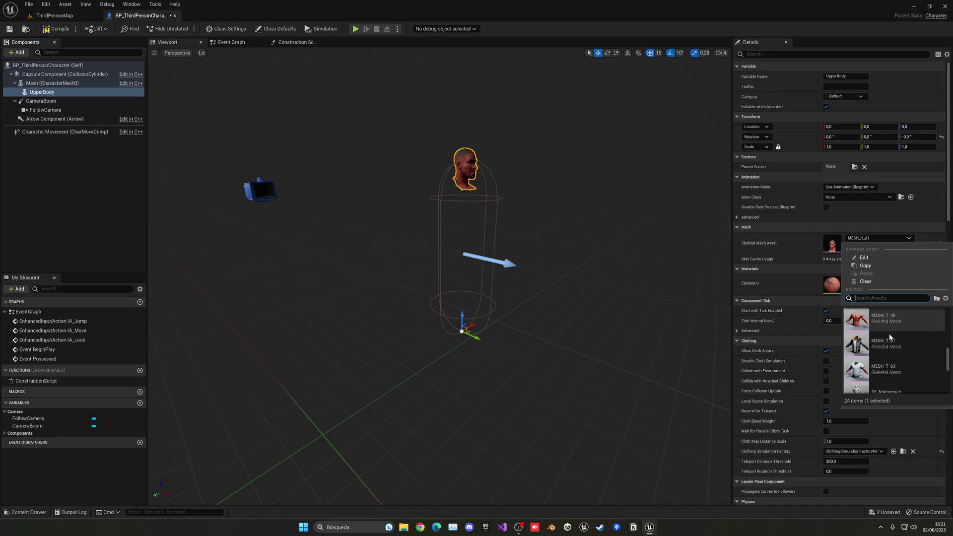
left_click(889, 343)
right_click_drag(494, 258, 315, 236)
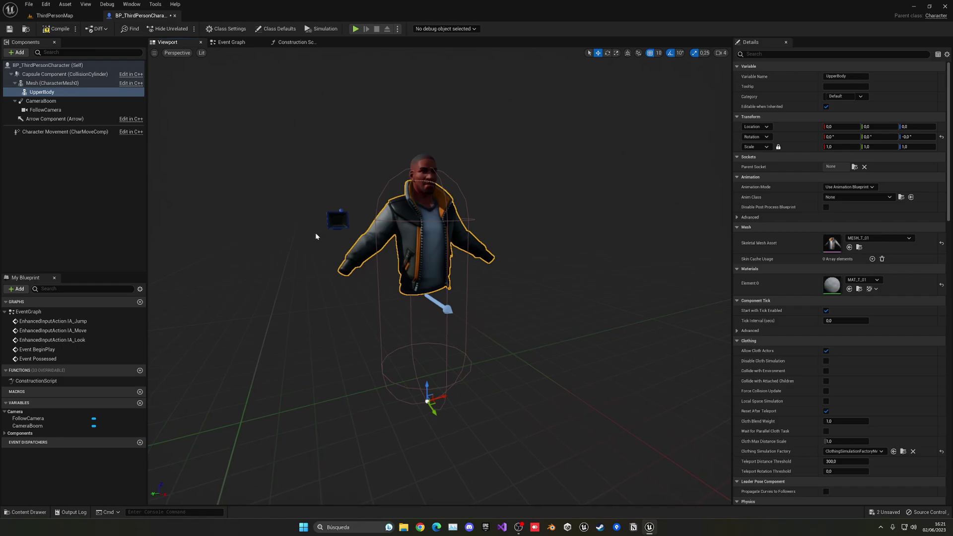
Duplicate the UpperBody component under Mesh and name the copy LowerBody
left_click(50, 83)
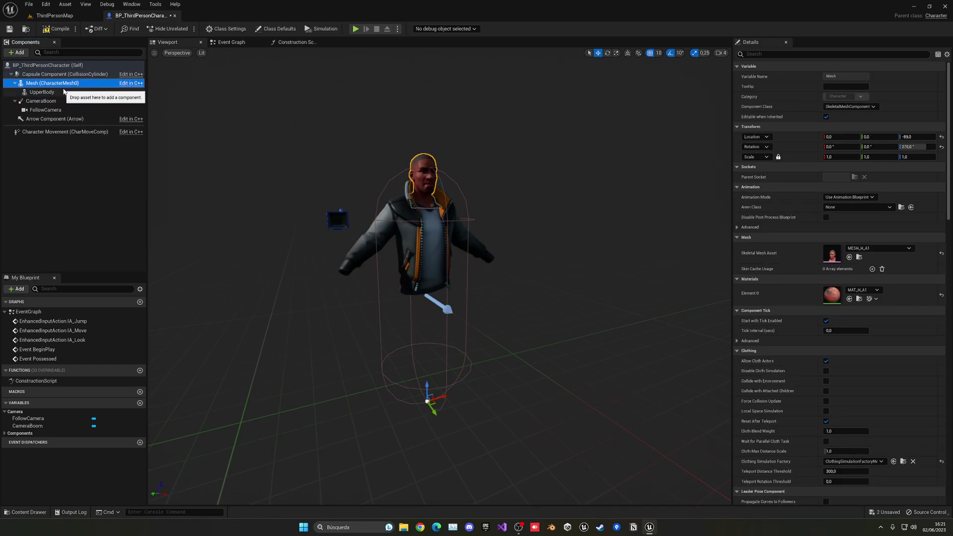
left_click(60, 92)
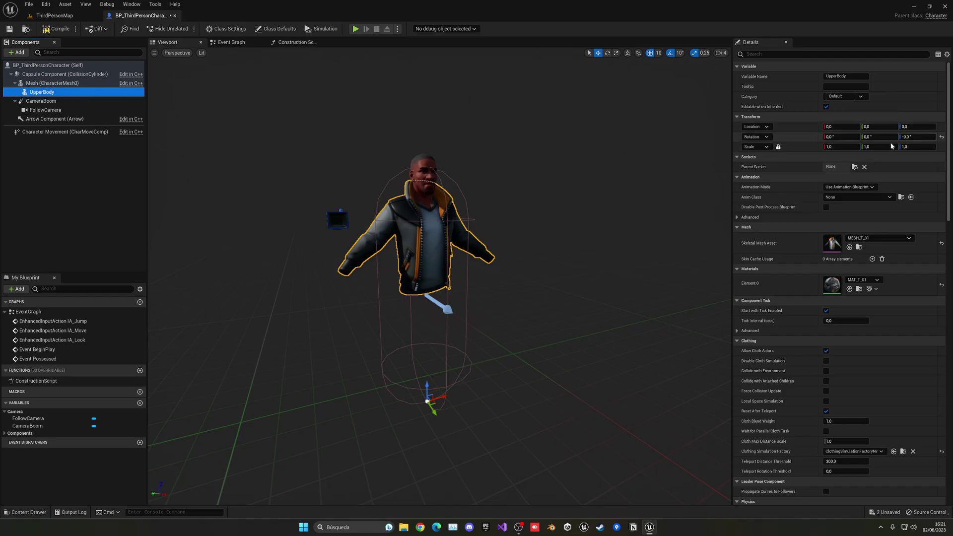
scroll(420, 232, "up", 5)
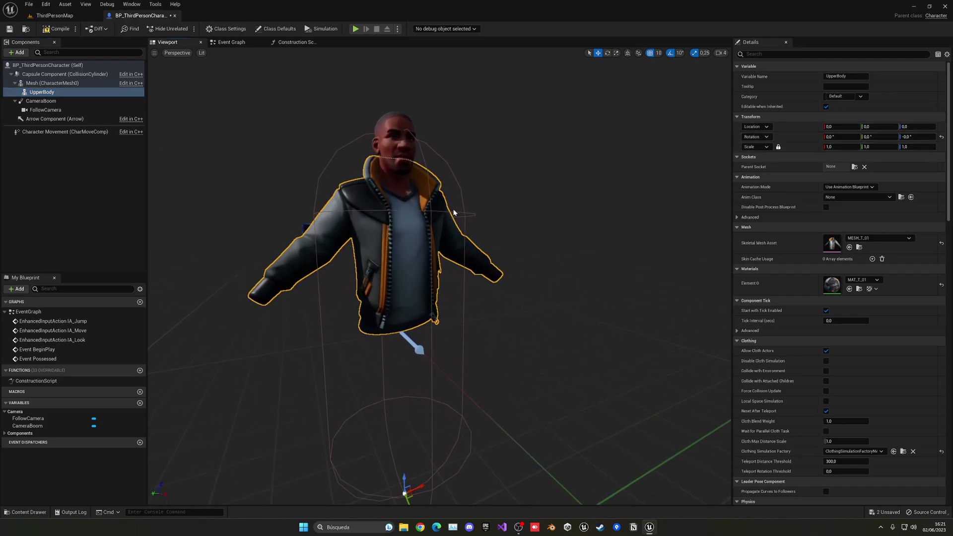
scroll(450, 212, "down", 5)
left_click(69, 94)
key("ctrl+d")
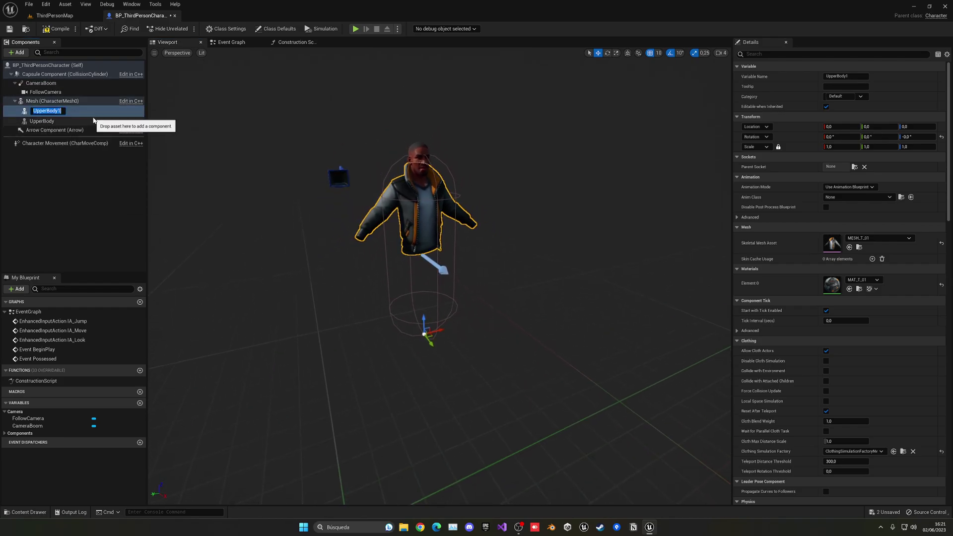
key("BackSpace")
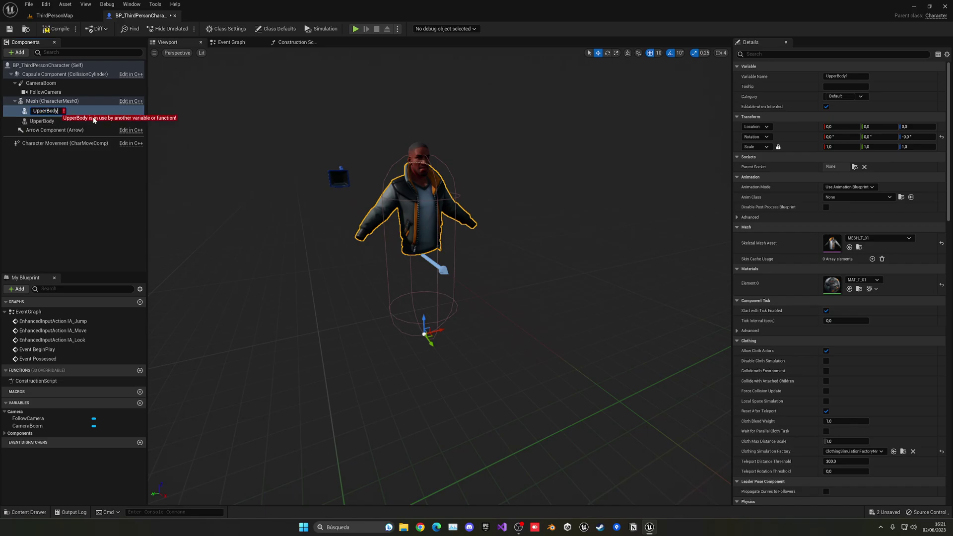
type("N")
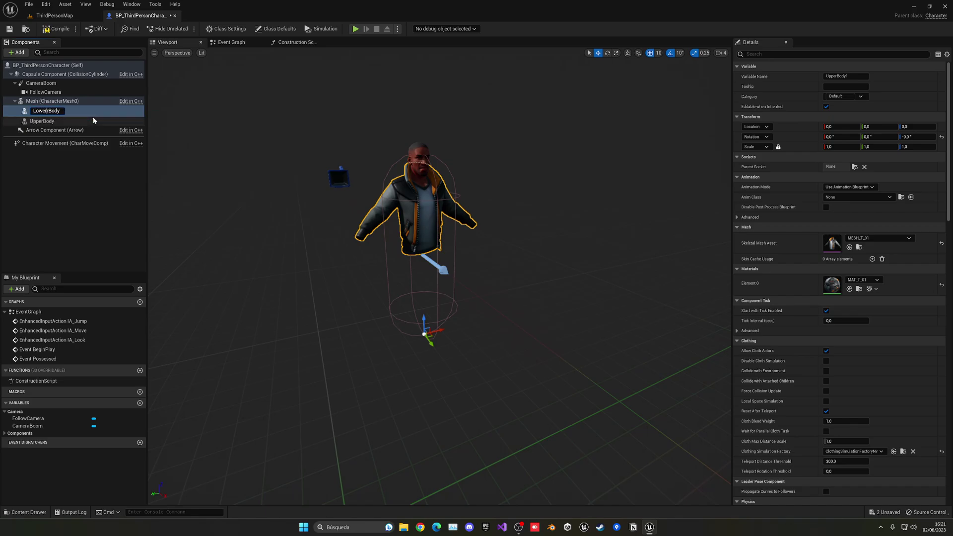
key("Return")
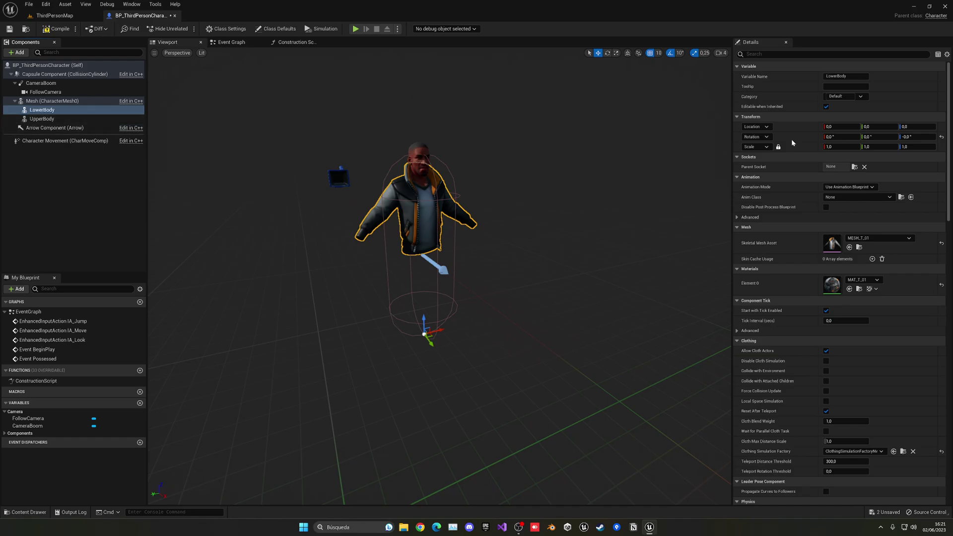
Set the LowerBody component's skeletal mesh asset to MESH_L_01 and check the legs on the character
left_click(882, 238)
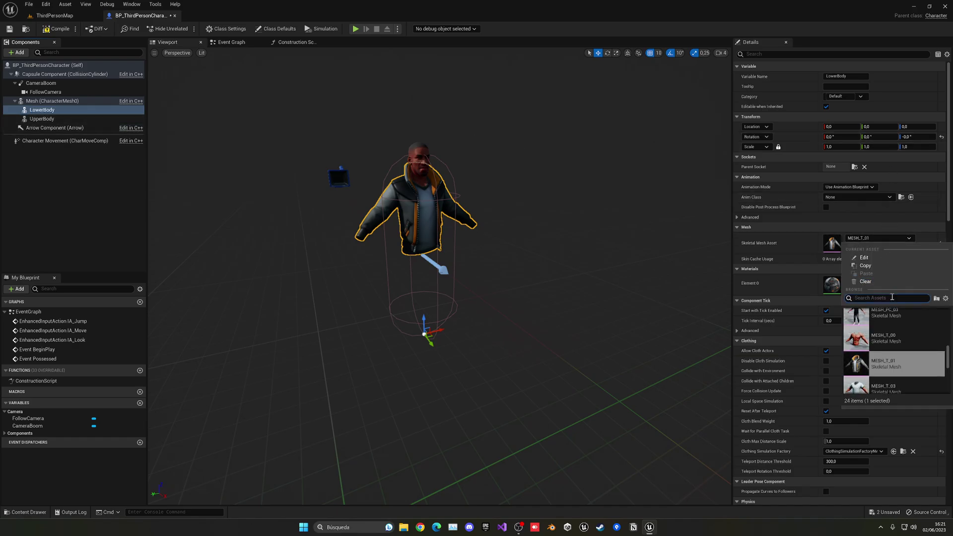
scroll(890, 338, "up", 5)
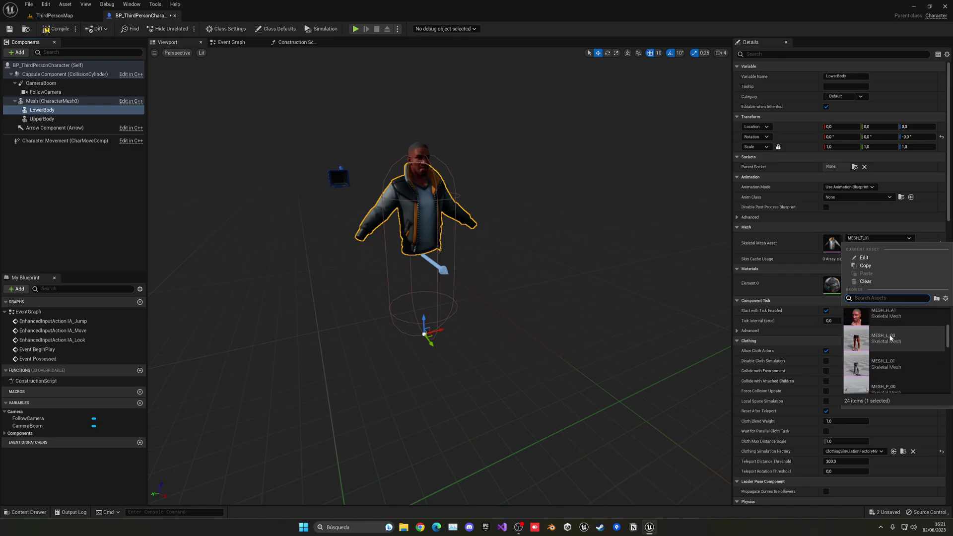
left_click(897, 373)
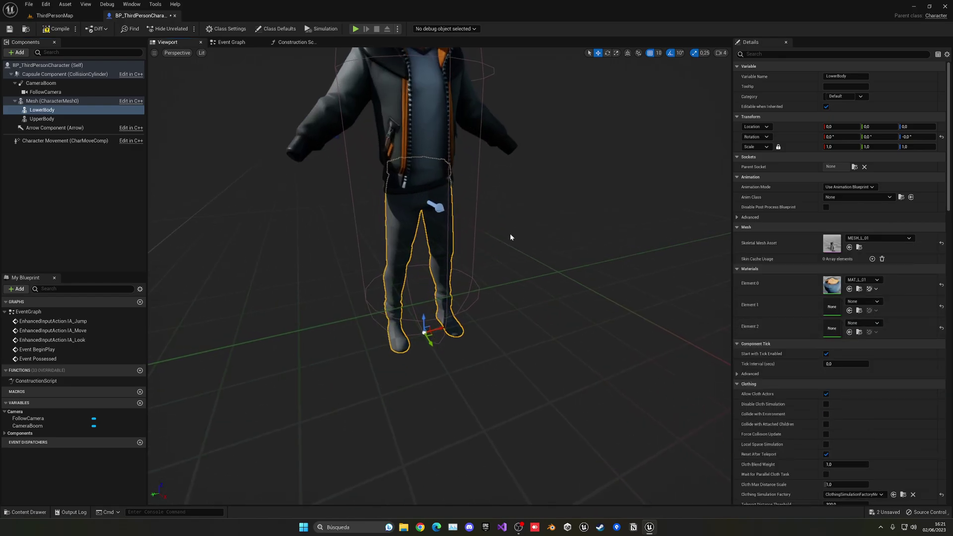
left_click(52, 102)
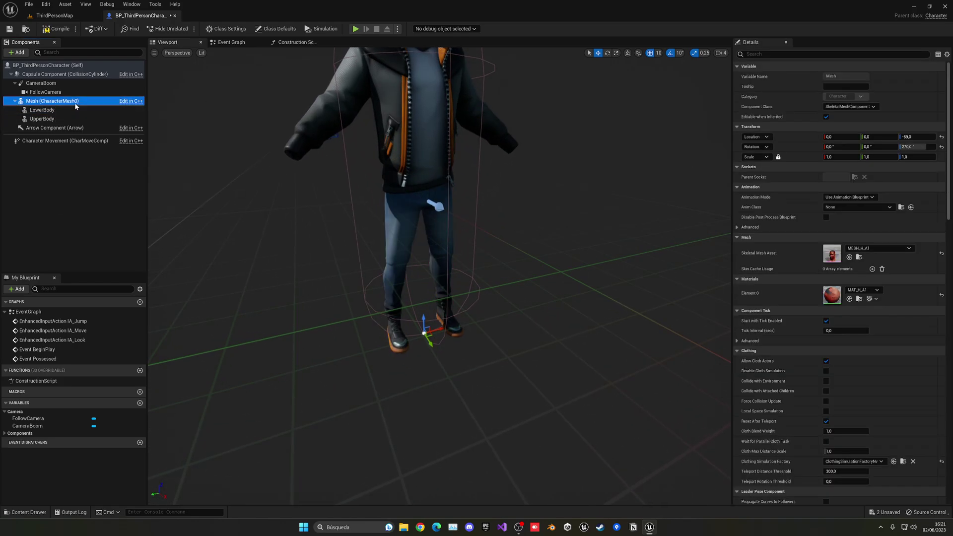
left_click(42, 109)
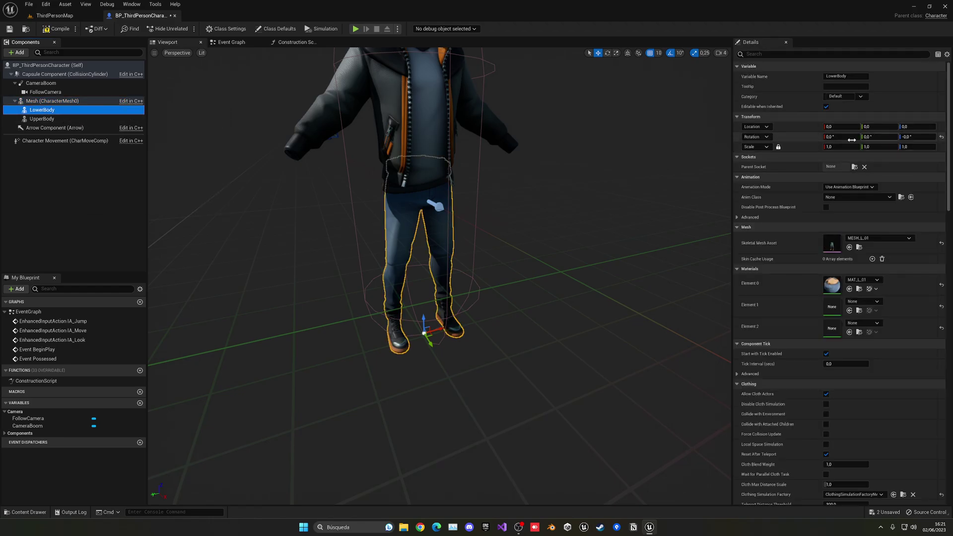
right_click_drag(496, 223, 496, 208)
key("s")
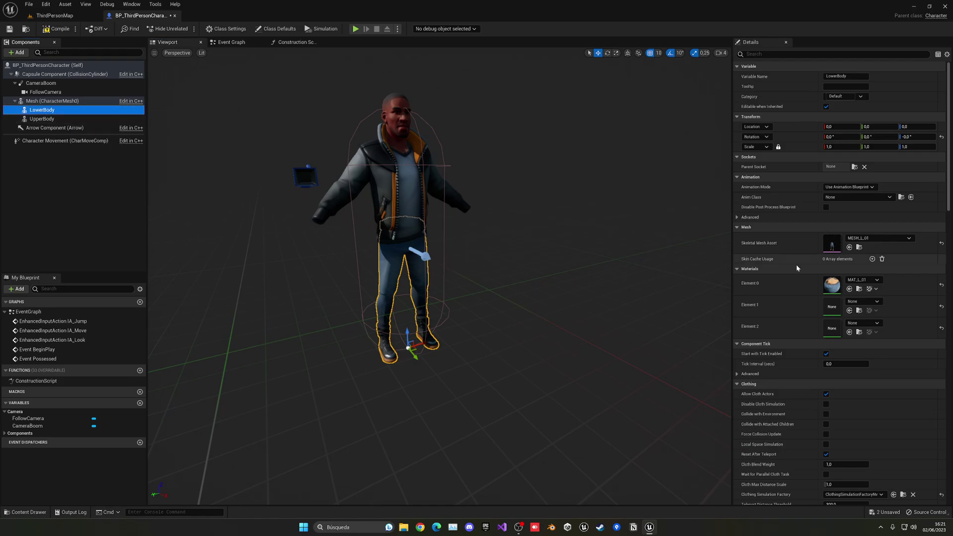
Check the remaining body part meshes in Models, then duplicate the LowerBody component and name the copy Hands
left_click(74, 16)
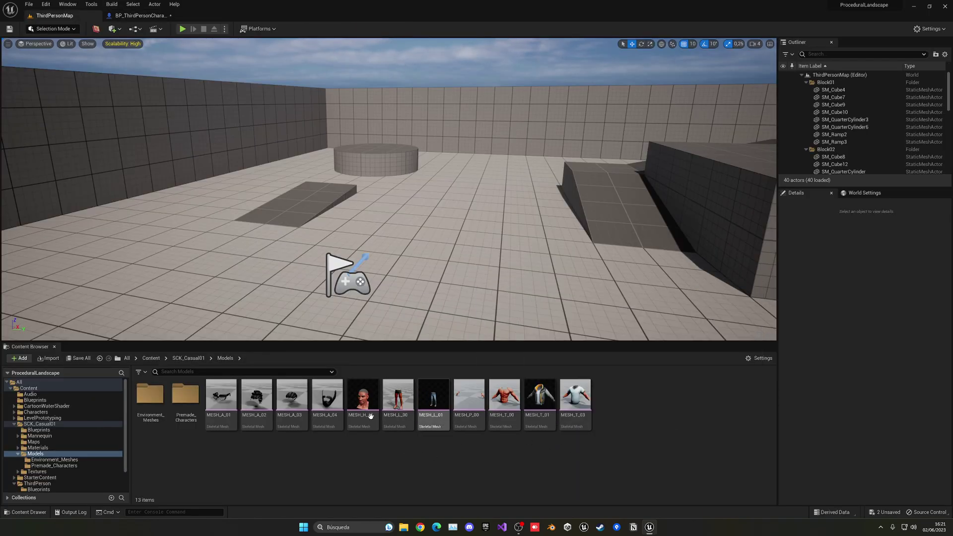
left_click(141, 16)
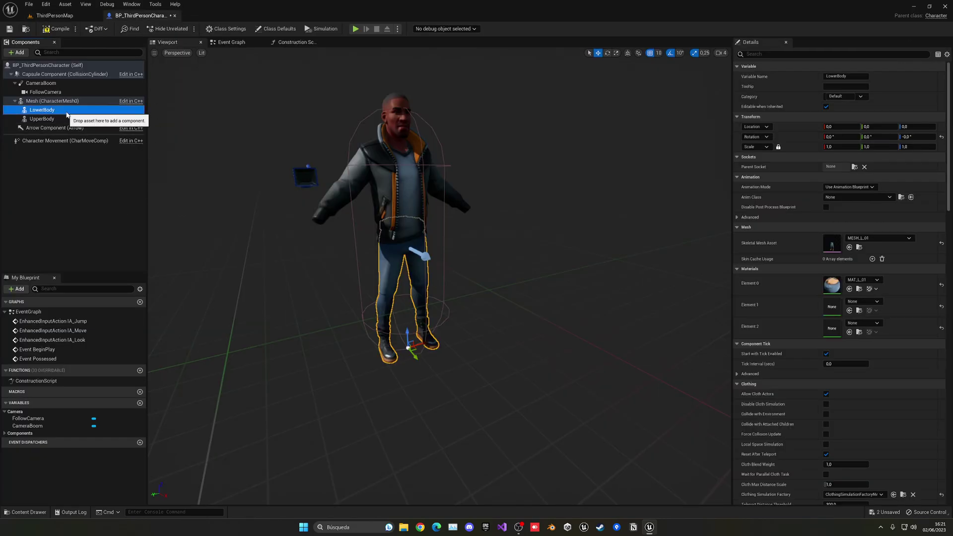
key("ctrl+d")
key("Return")
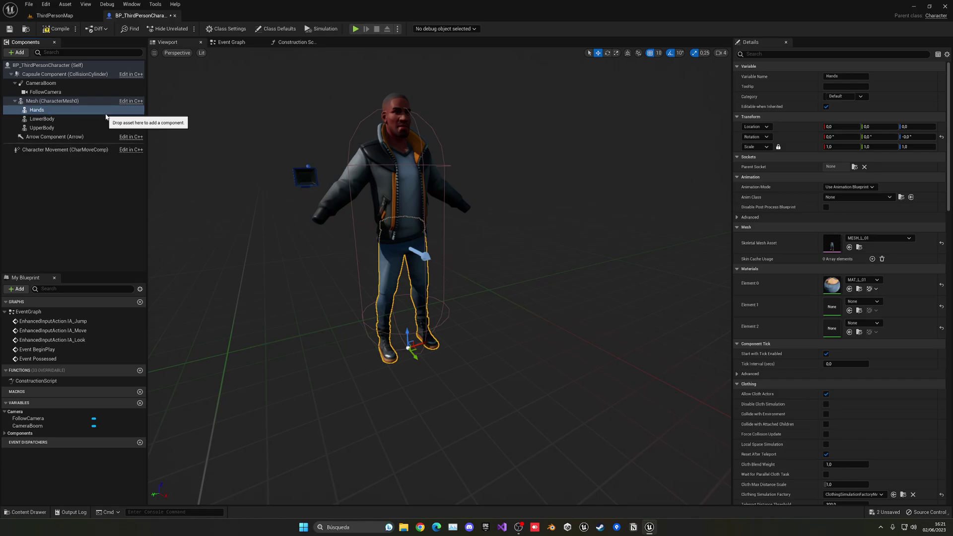
Set the Hands component's skeletal mesh asset to MESH_P_00 and compile the character blueprint
left_click(879, 238)
scroll(886, 323, "down", 2)
left_click(887, 365)
scroll(166, 153, "up", 3)
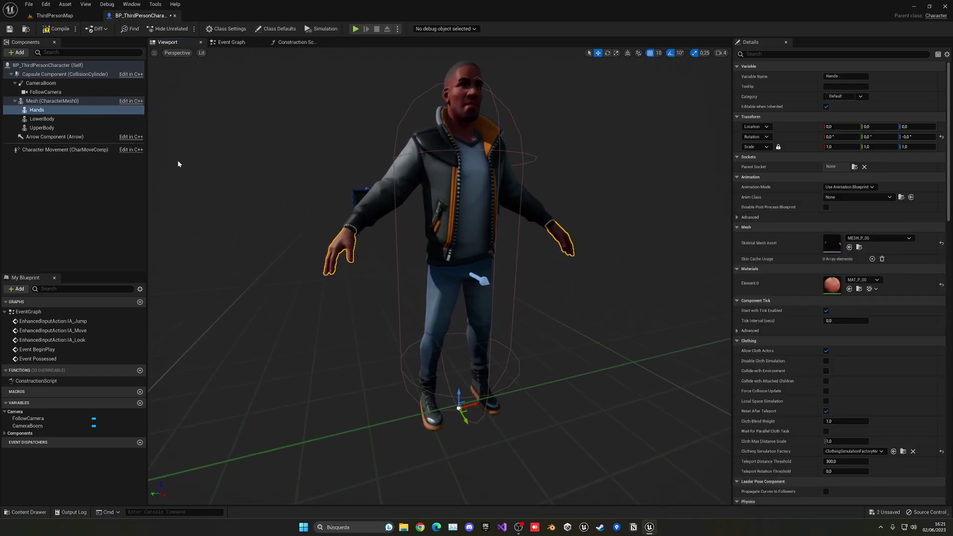
left_click(56, 30)
scroll(304, 177, "down", 3)
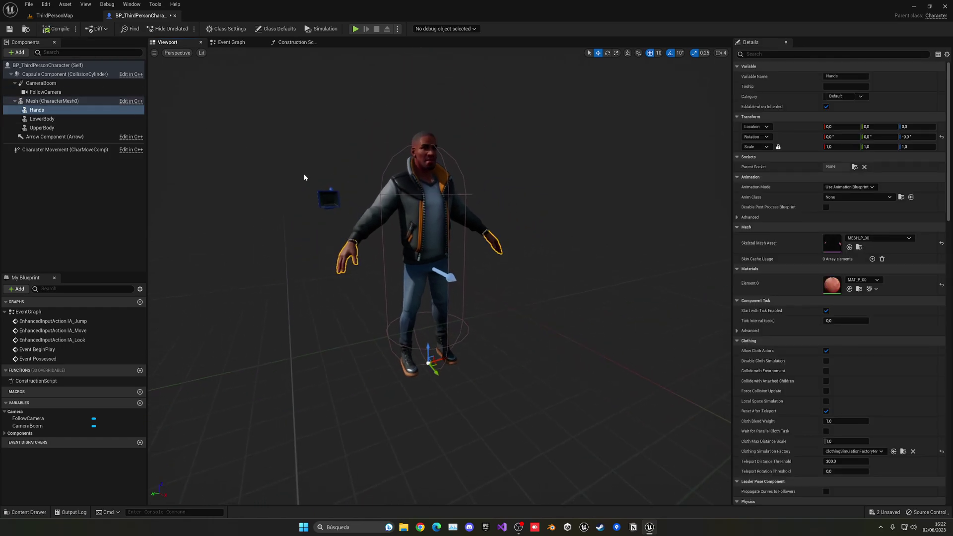
Set the parent Mesh component's anim class to ABP_Survivor
left_click(52, 101)
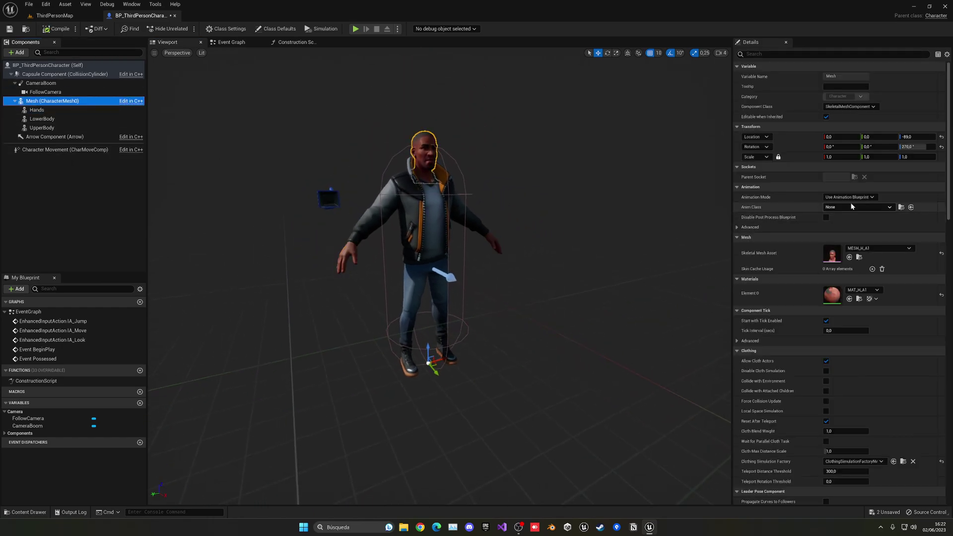
left_click(851, 207)
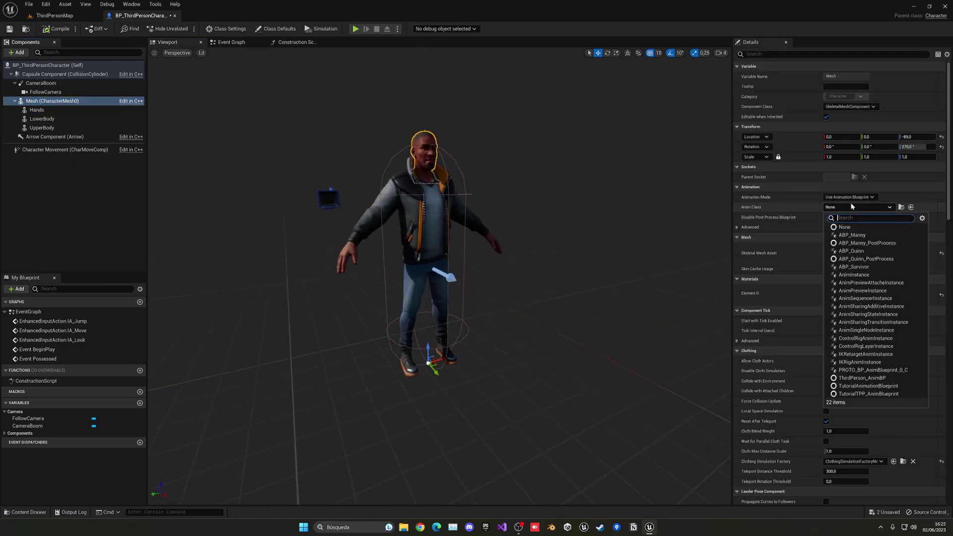
left_click(853, 266)
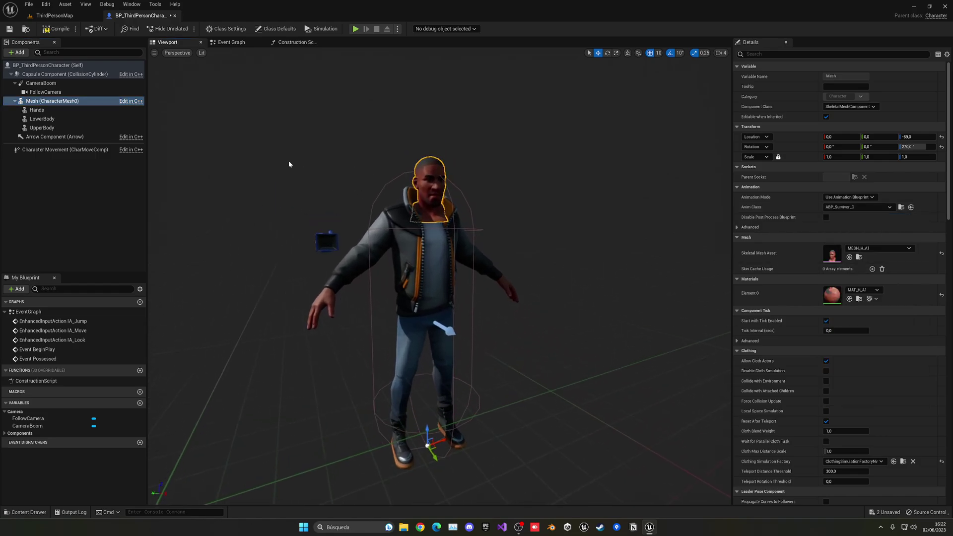
Preview retargeting ABP_Manny from Characters/Mannequins/Animations with the RTG_UE5Manny_UE4Manny retargeter, and close the dialog without retargeting
left_click(55, 15)
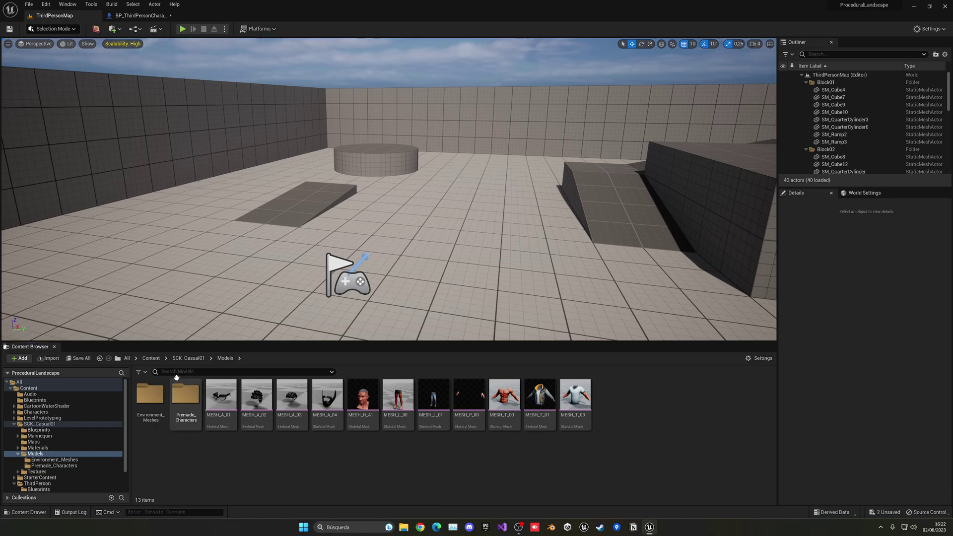
left_click(152, 359)
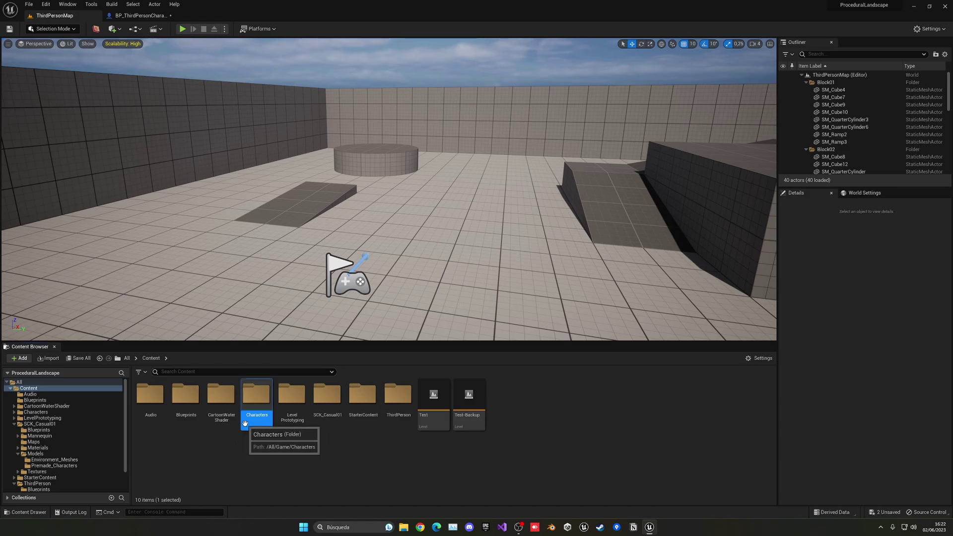
double_click(256, 397)
double_click(187, 402)
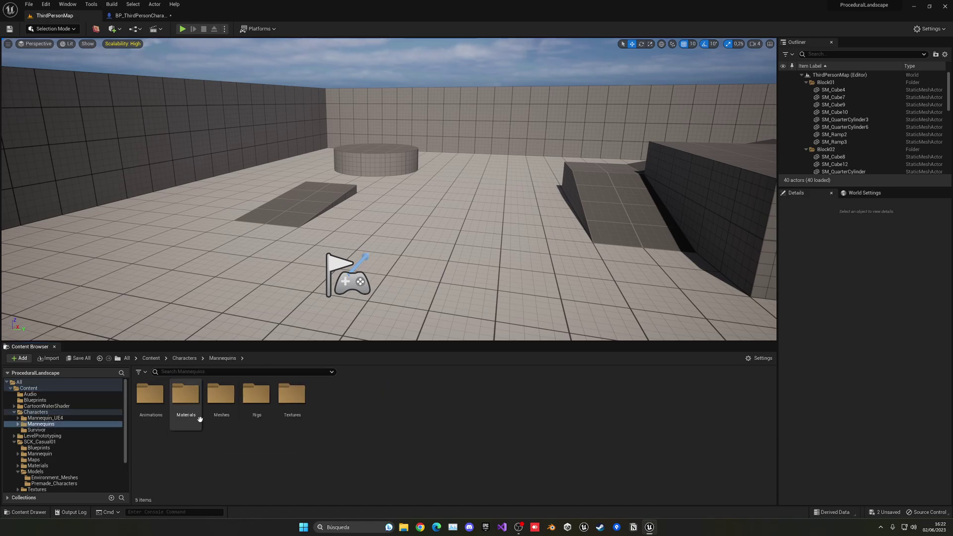
double_click(158, 414)
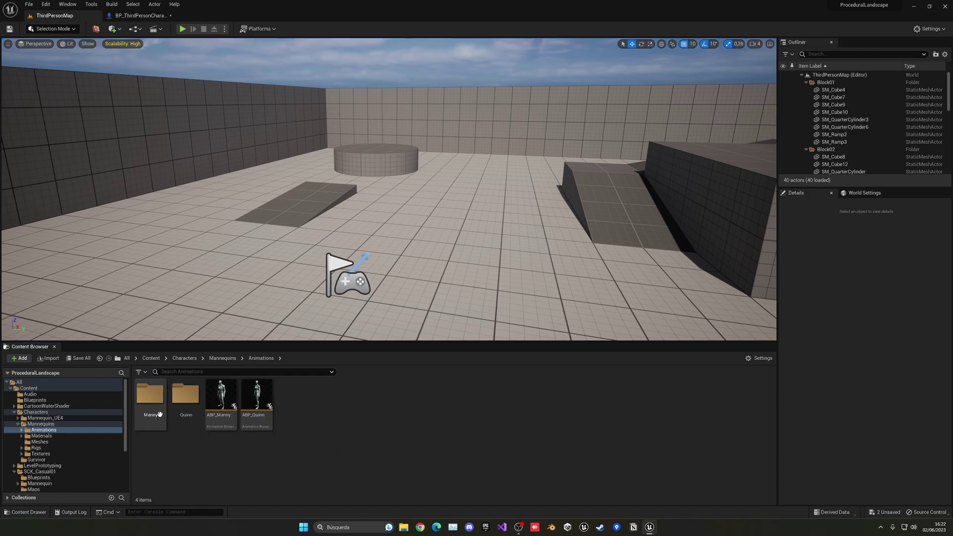
right_click(226, 401)
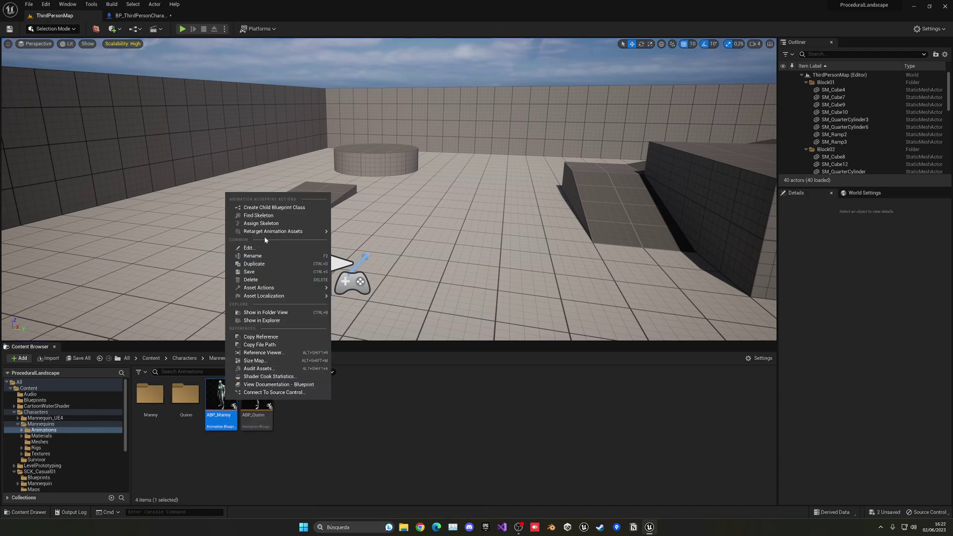
mouse_move(278, 231)
left_click(407, 241)
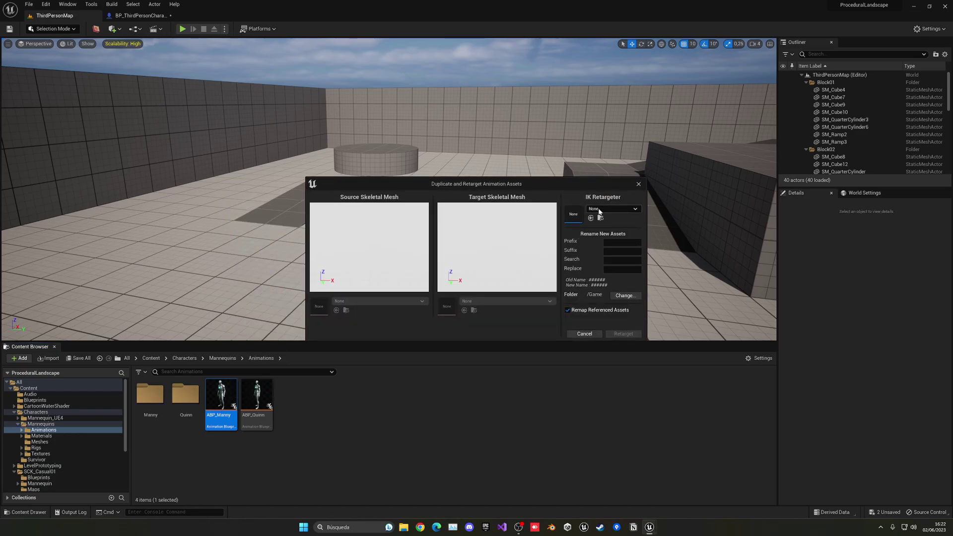
left_click(599, 209)
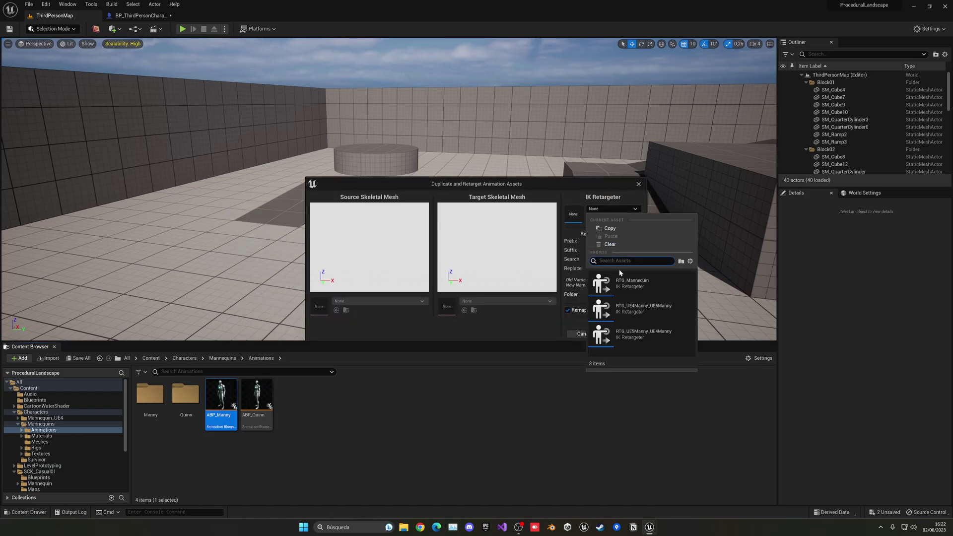
left_click(645, 333)
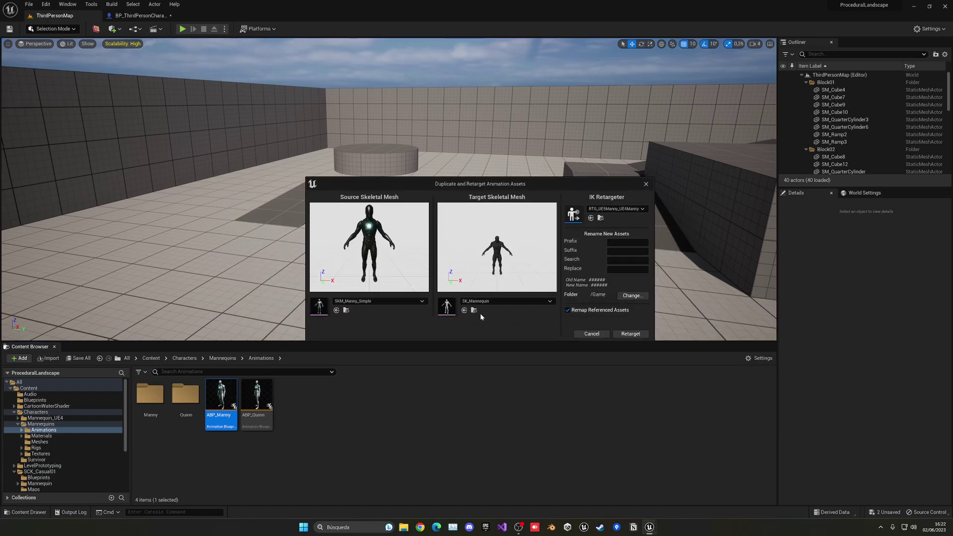
left_click(645, 183)
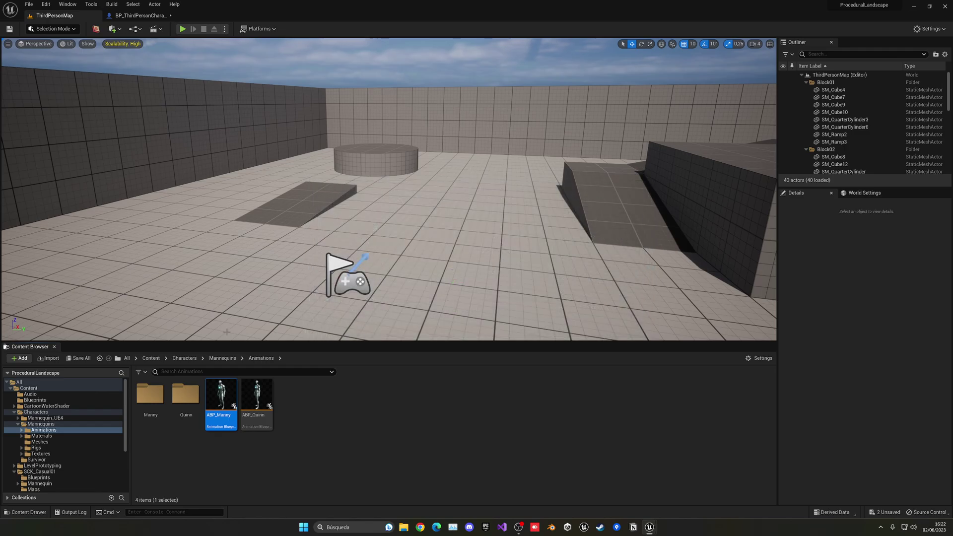
left_click(151, 358)
Return to the third-person character blueprint, compile it and select the Mesh component
left_click(139, 16)
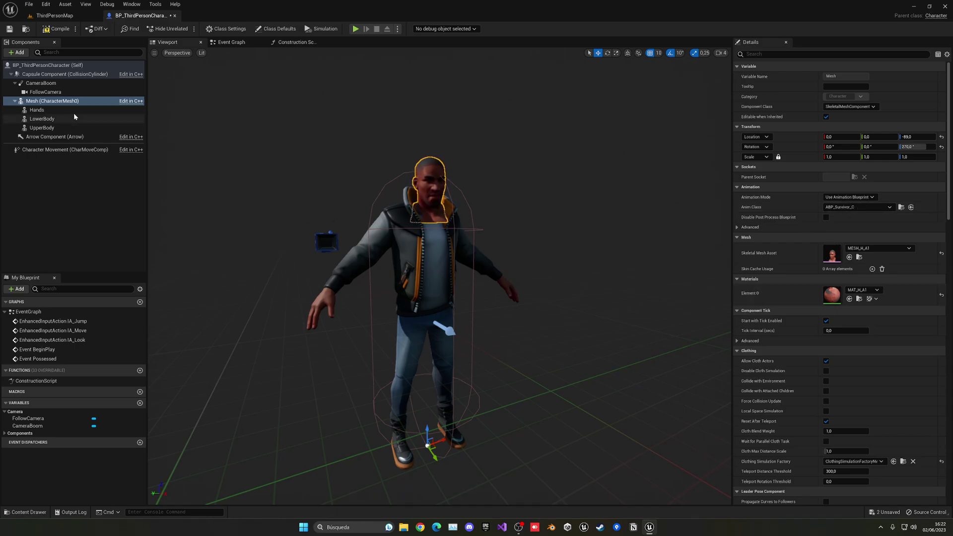
left_click(59, 28)
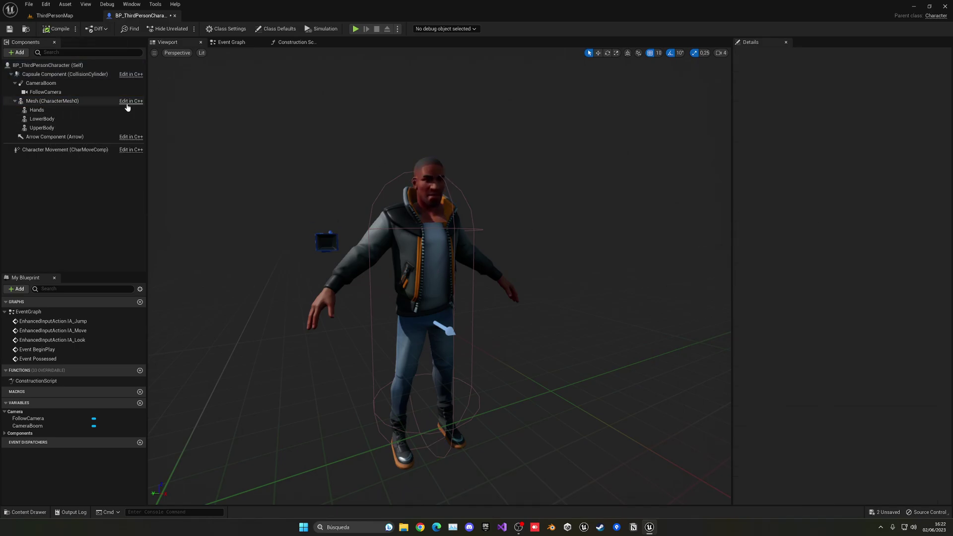
left_click(75, 101)
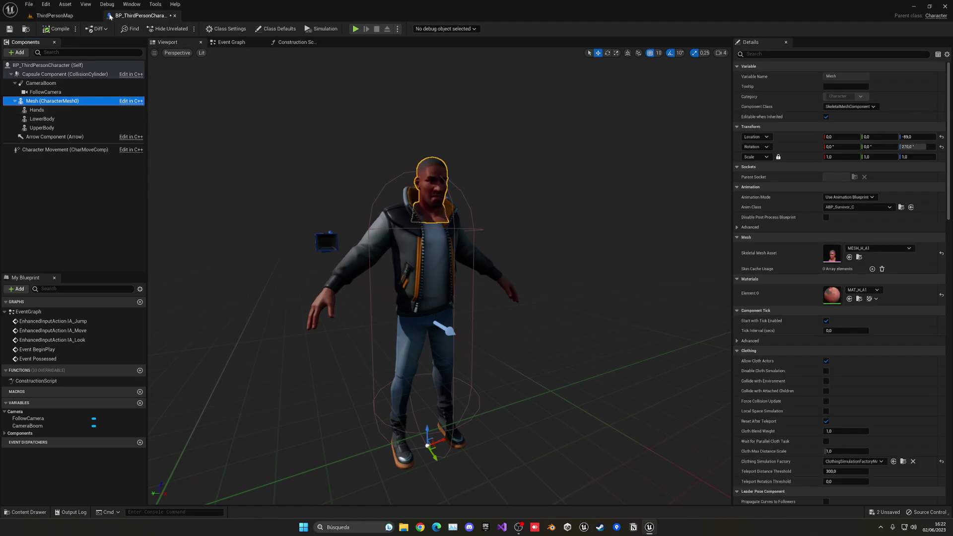
Play-test ThirdPersonMap, moving and jumping with the modular character to check how its parts animate, and end the session
left_click(55, 15)
left_click(184, 29)
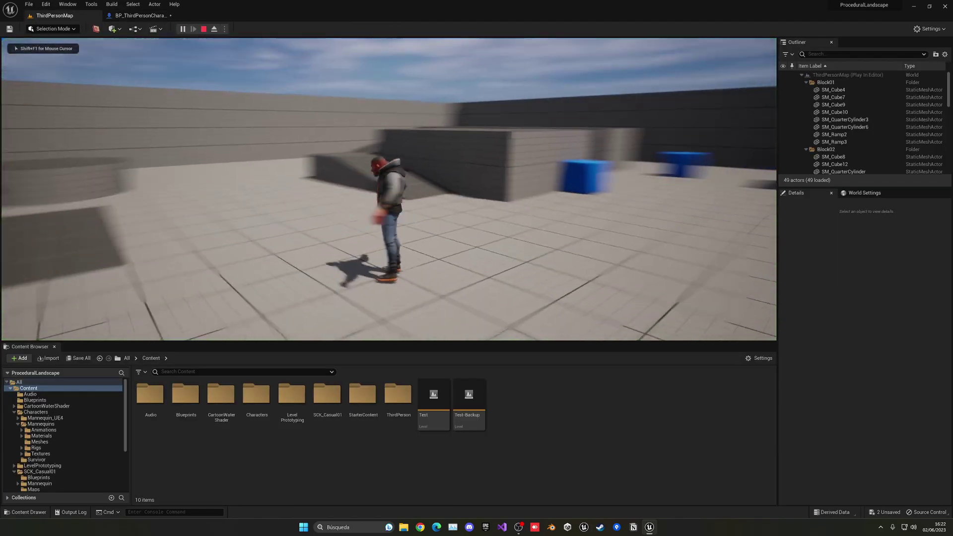
key("space")
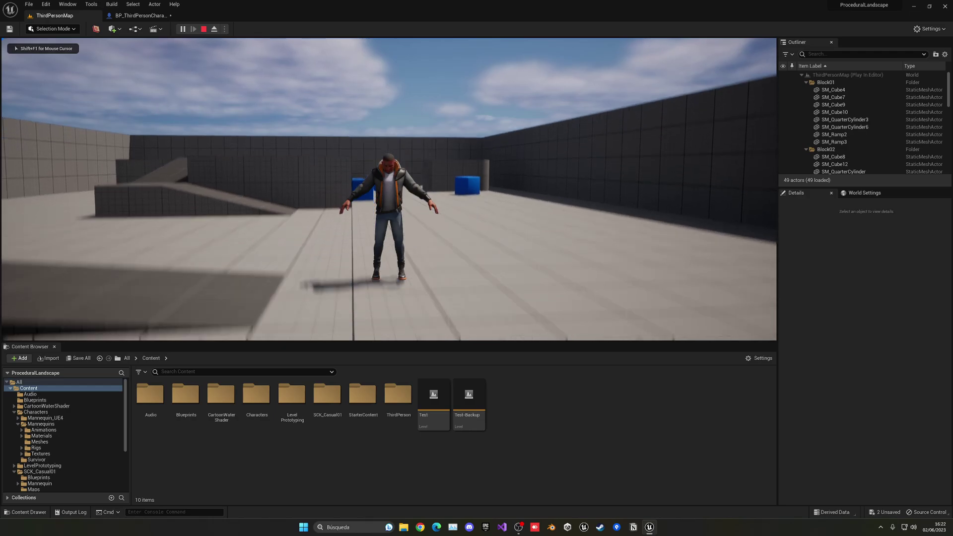
key("a")
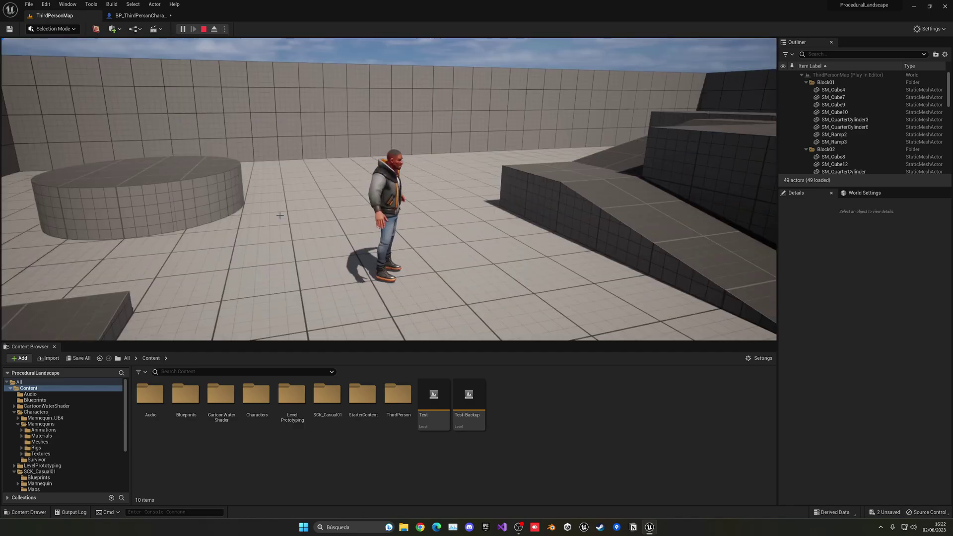
key("Escape")
In the third-person character blueprint, set the UpperBody component's anim class to ABP_Survivor
left_click(149, 19)
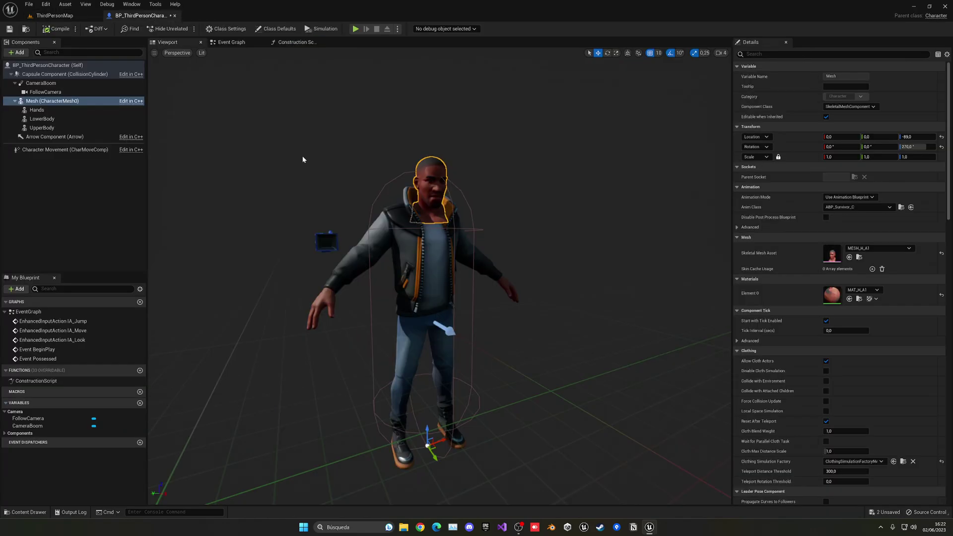
left_click(55, 127)
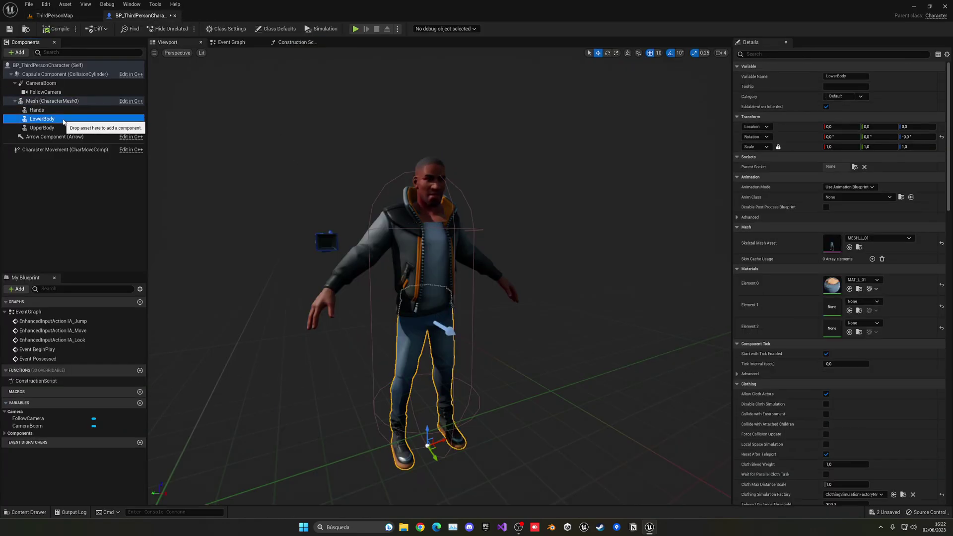
left_click(860, 197)
left_click(853, 257)
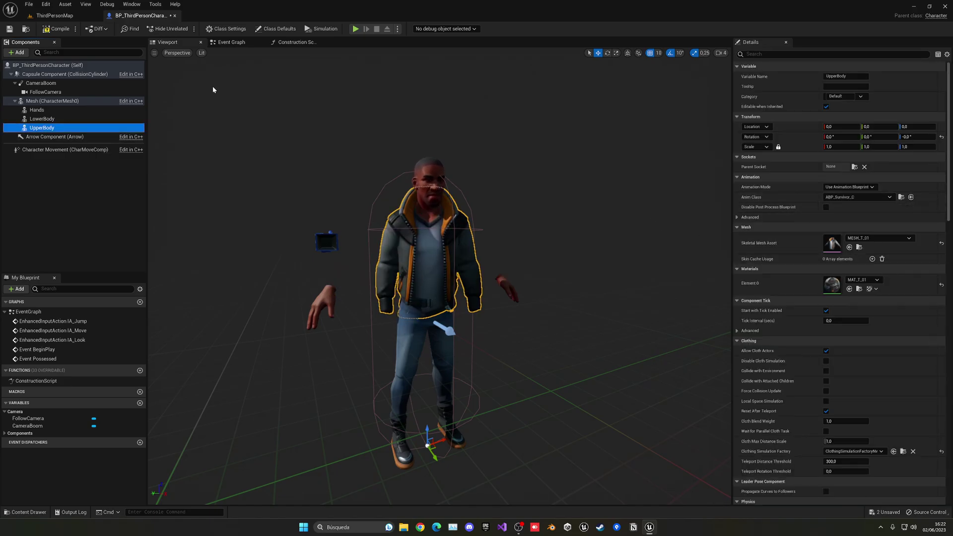
Play-test ThirdPersonMap, moving the character around to compare the animated upper body with the other parts, and stop playing
left_click(61, 18)
left_click(182, 29)
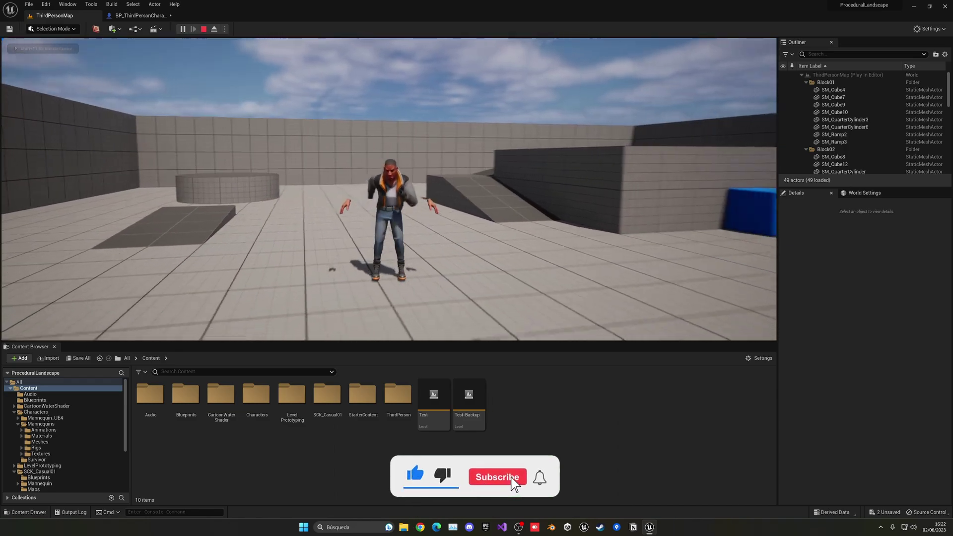
key("d")
key("s")
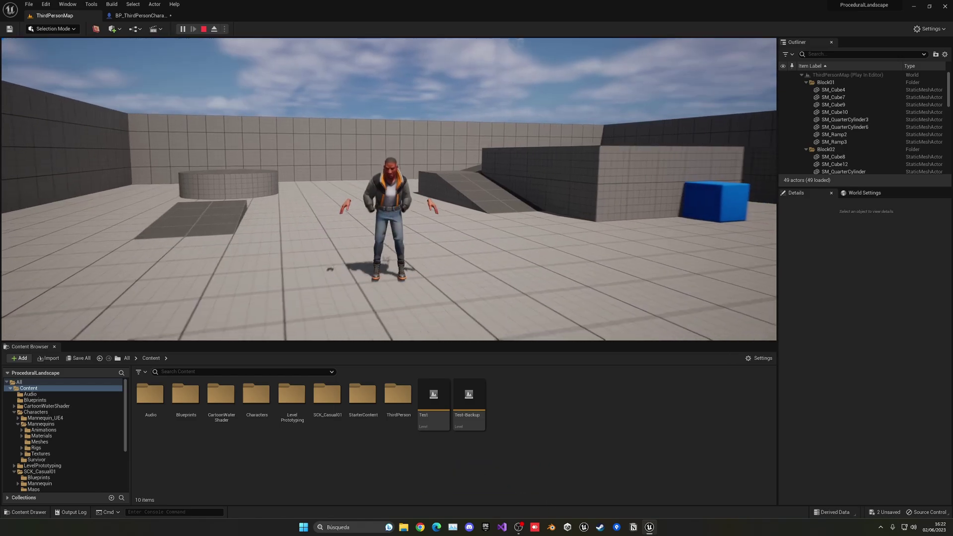
key("d")
key("s")
key("a")
key("s")
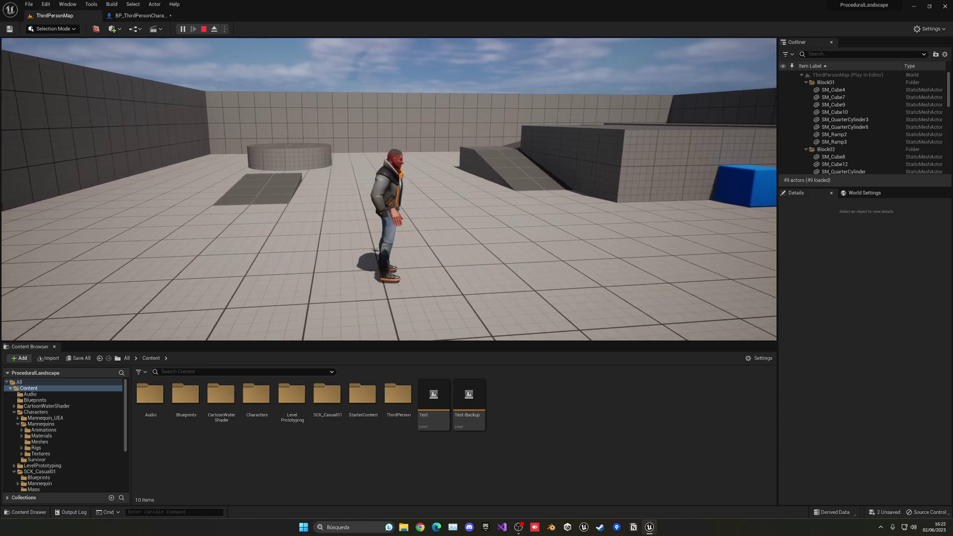
key("Escape")
Return to the character blueprint and reset the UpperBody component's anim class to None
left_click(149, 15)
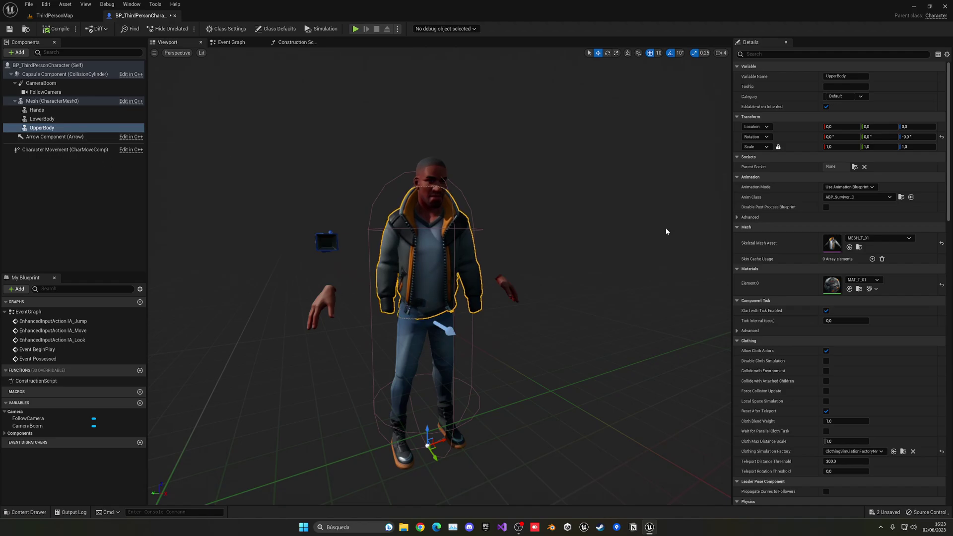
left_click(858, 197)
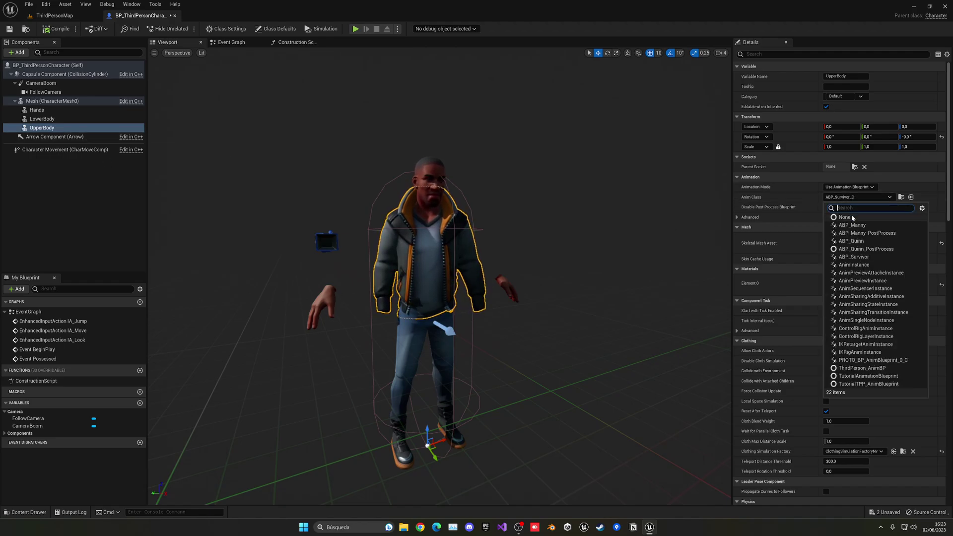
left_click(843, 214)
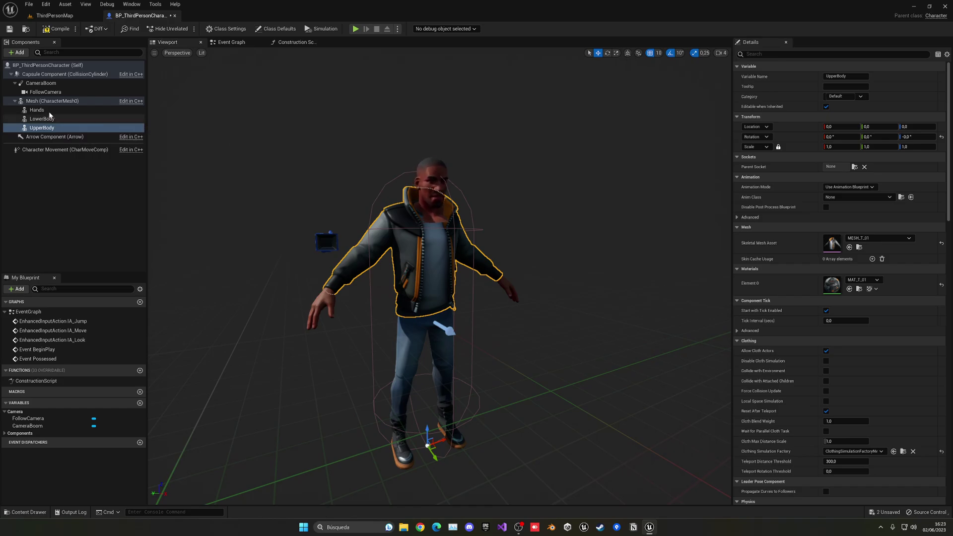
In the construction script, add a reference to the parent Mesh component with a Set Leader Pose Component node
left_click(89, 101)
left_click(293, 42)
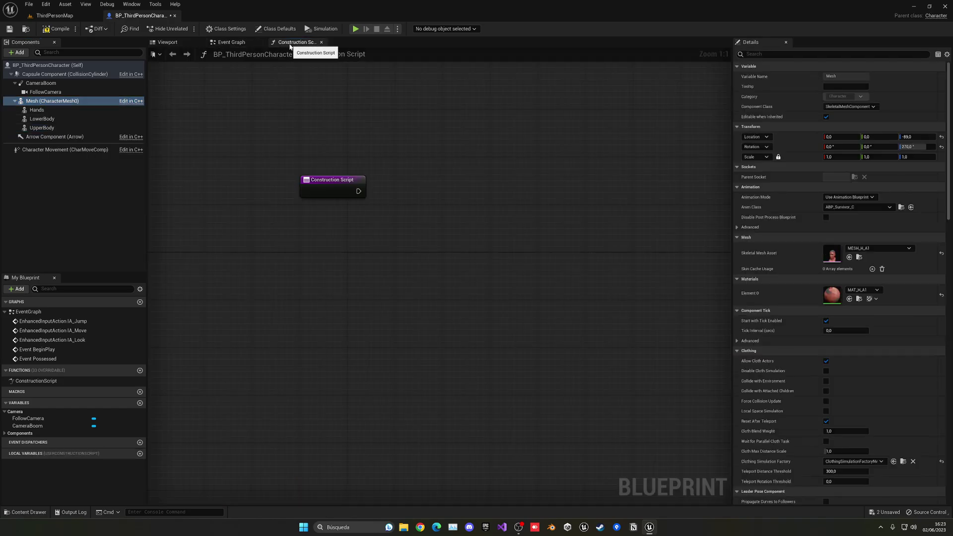
left_click_drag(277, 135, 476, 305)
right_click_drag(476, 305, 423, 335)
left_click_drag(305, 195, 515, 306)
right_click_drag(473, 351, 469, 319)
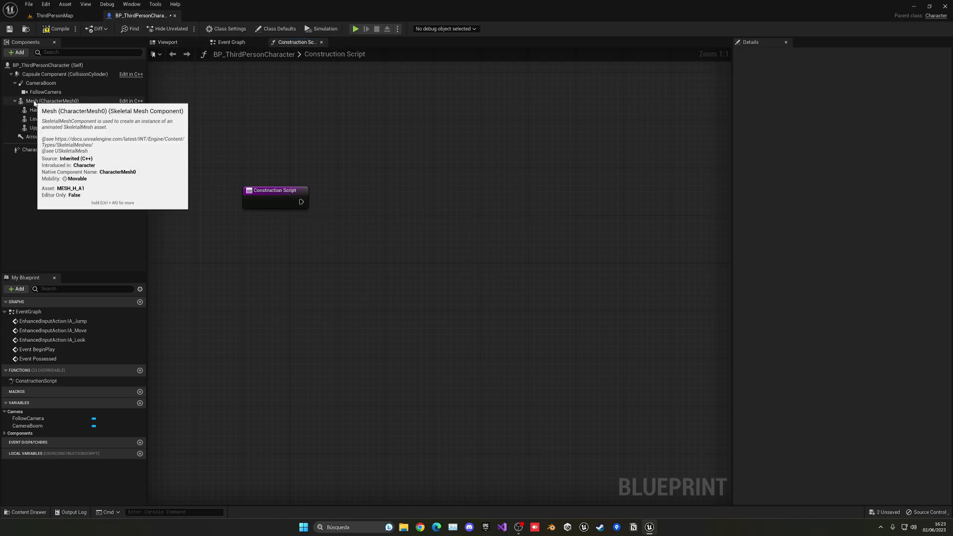
left_click_drag(40, 100, 333, 210)
type("set lead")
key("Return")
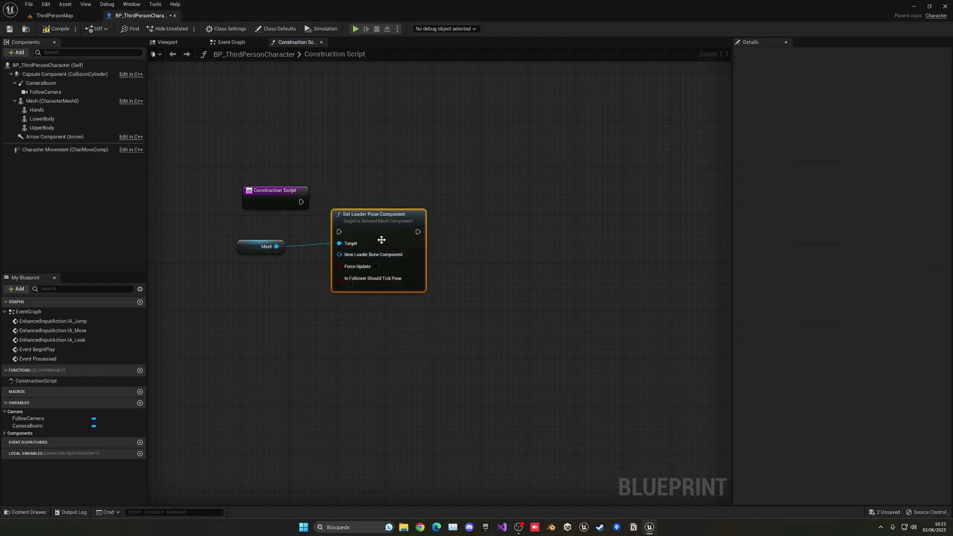
Connect the Construction Script execution to Set Leader Pose Component and rewire Mesh from Target to New Leader Bone Component
left_click_drag(373, 229, 400, 198)
left_click_drag(258, 246, 277, 253)
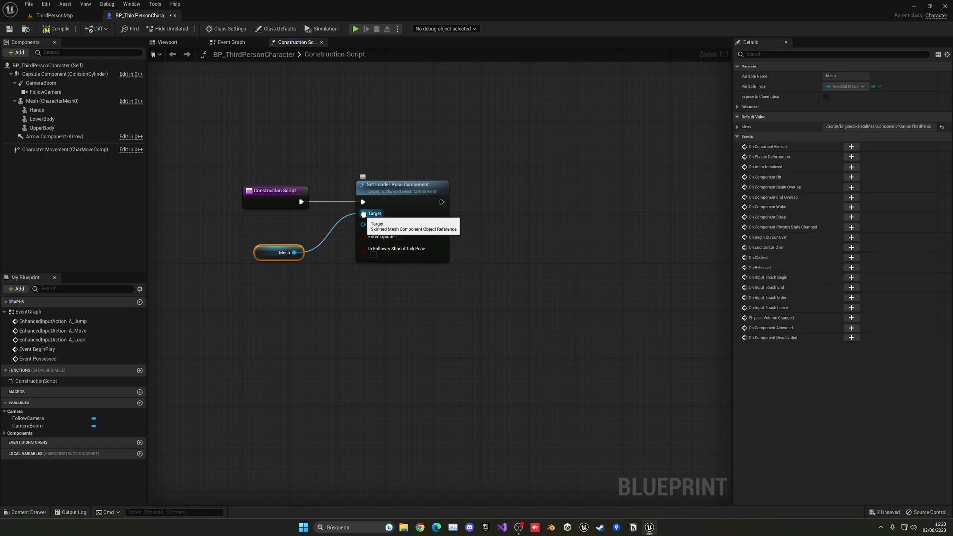
left_click_drag(363, 213, 365, 227, "ctrl")
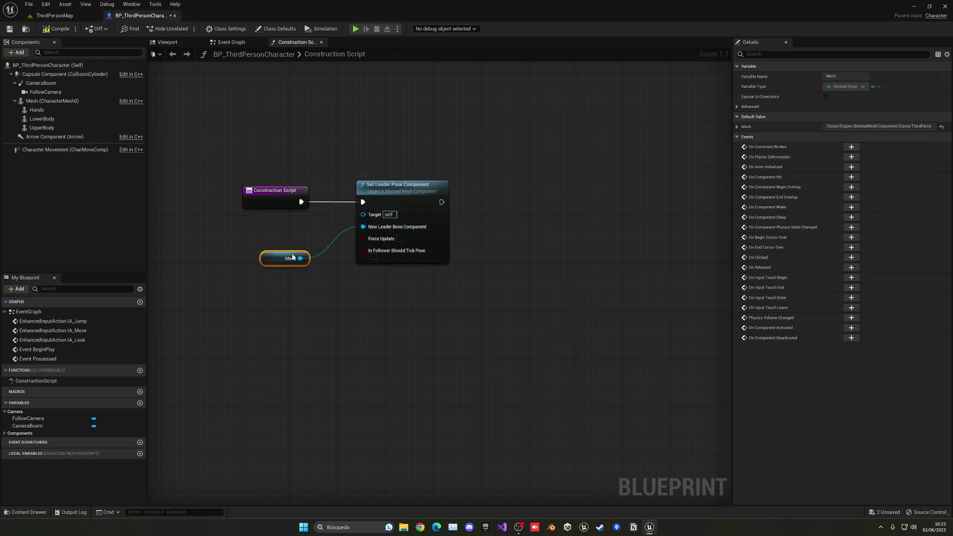
left_click(367, 274)
right_click_drag(367, 274, 398, 265)
left_click(317, 250)
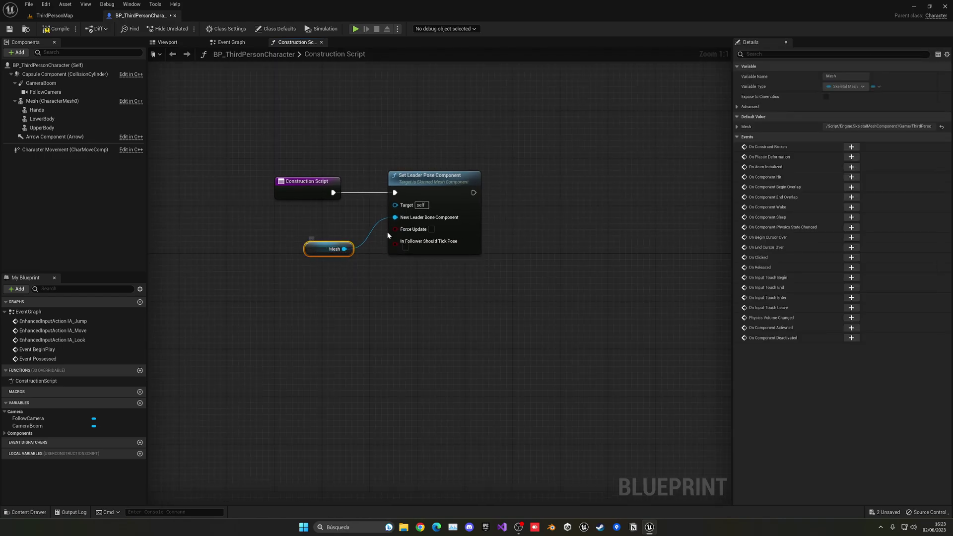
right_click_drag(318, 289, 363, 288)
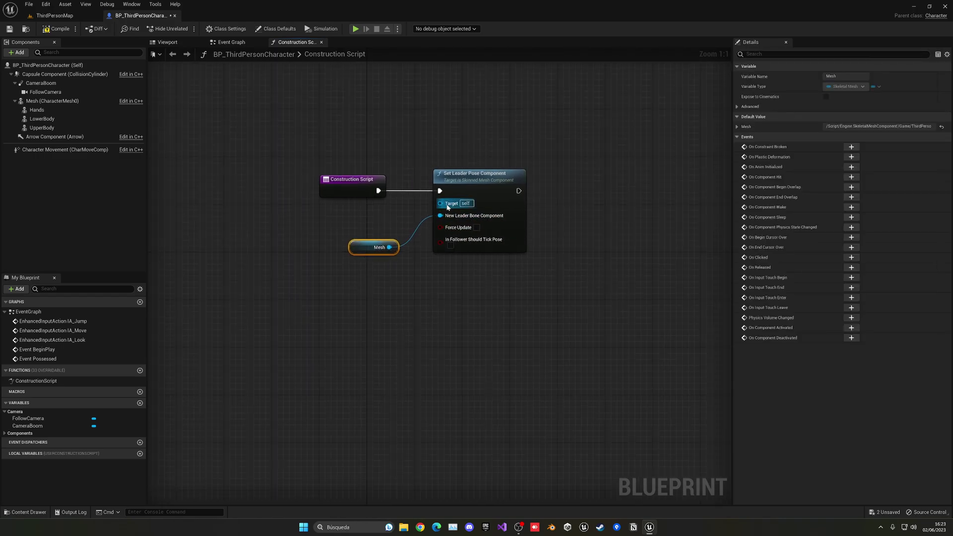
Add LowerBody, UpperBody and Hands references to the construction script and connect all three to the Set Leader Pose Component's Target
left_click_drag(447, 204, 359, 210)
left_click(267, 221)
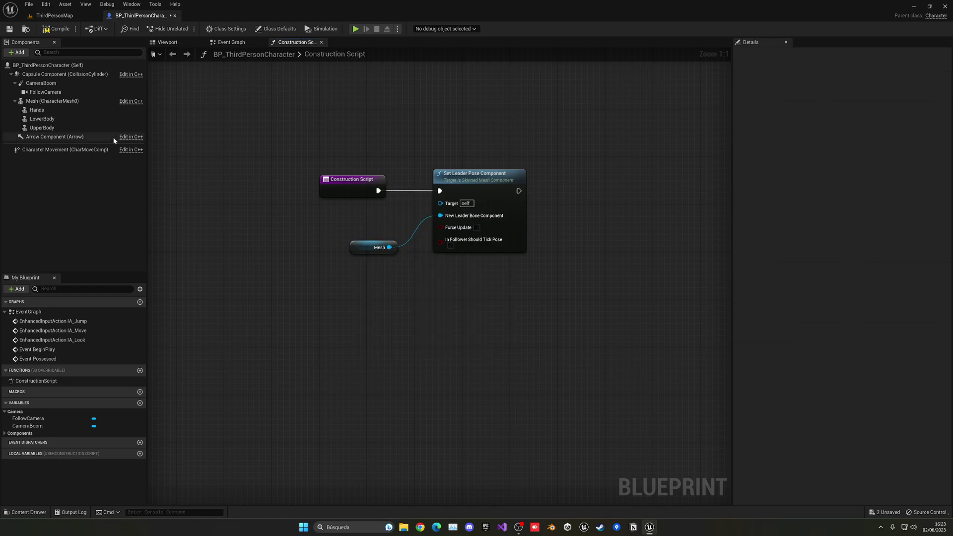
left_click(37, 110)
left_click(38, 127, "ctrl")
left_click(49, 120, "ctrl")
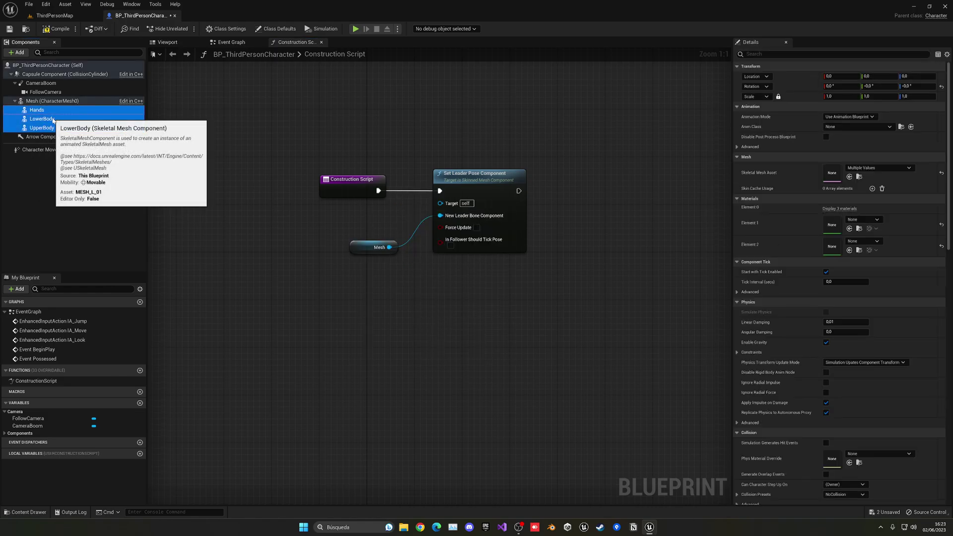
left_click_drag(53, 120, 439, 202)
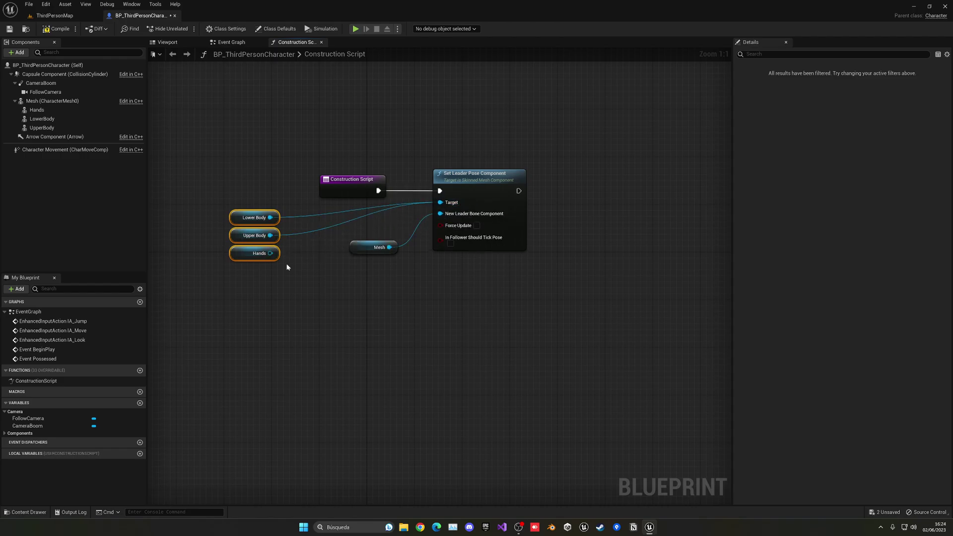
left_click_drag(270, 253, 439, 202)
left_click_drag(238, 257, 250, 245)
left_click(355, 248)
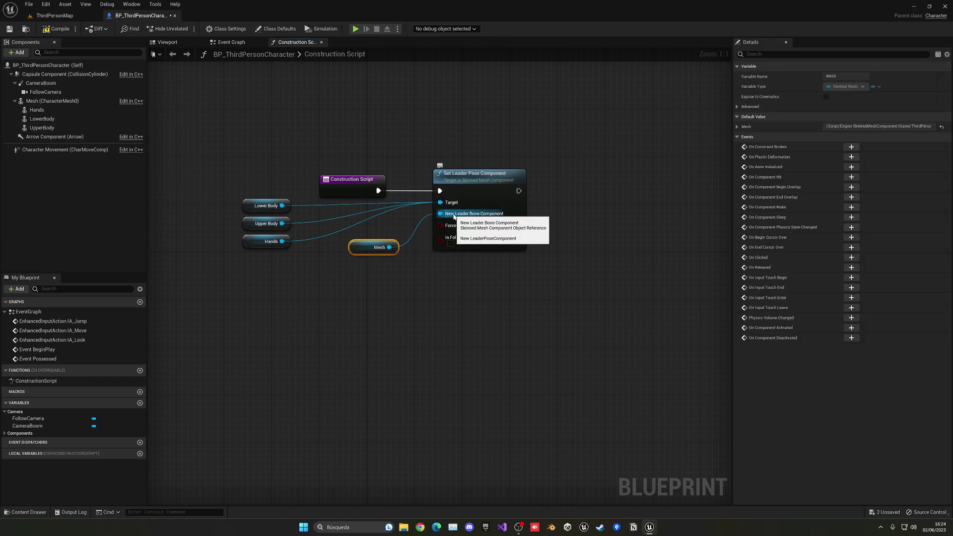
left_click(426, 293)
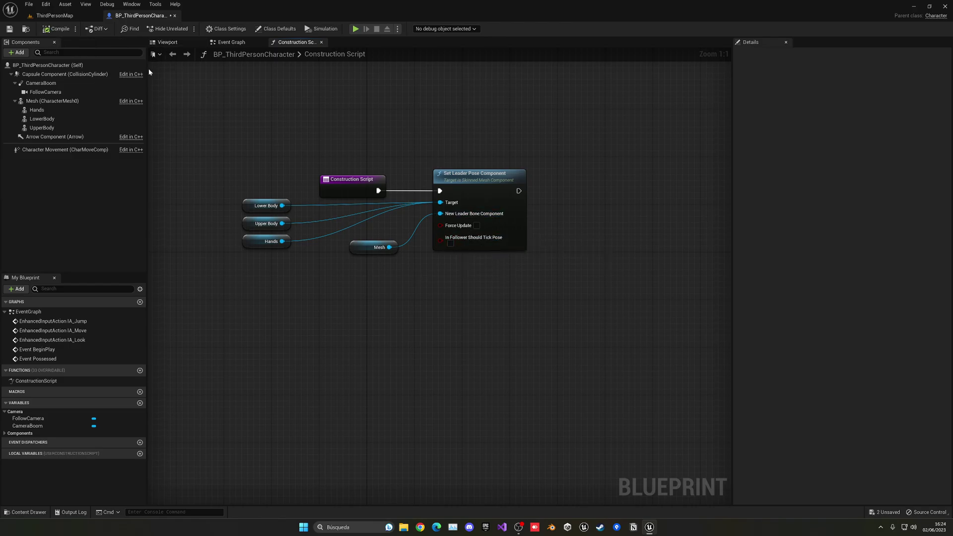
Examine the assembled character's pose in the blueprint viewport and review the Hands, LowerBody, UpperBody and Mesh components
left_click(166, 42)
right_click_drag(437, 191, 417, 154)
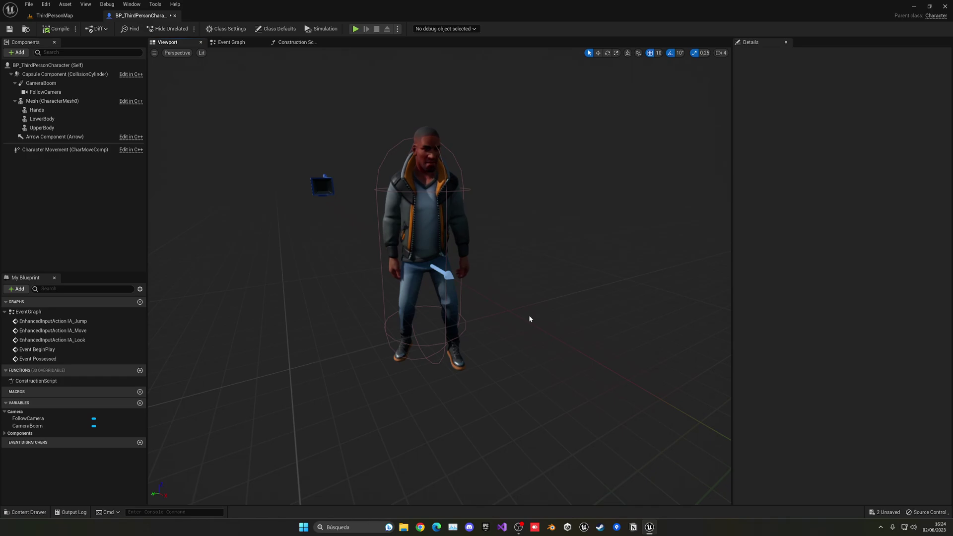
left_click(38, 110)
left_click(39, 118)
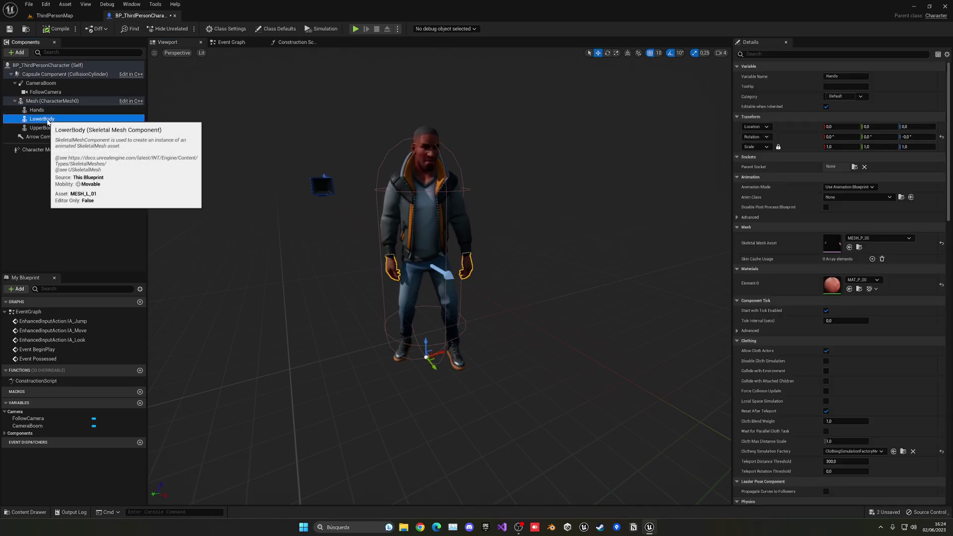
left_click(44, 128)
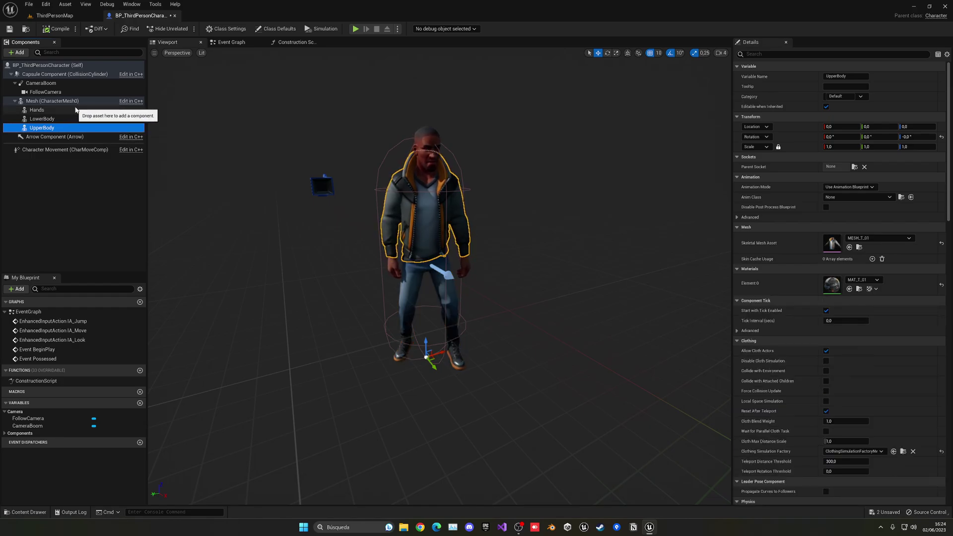
left_click(79, 102)
right_click_drag(333, 228, 341, 227)
left_click(301, 187)
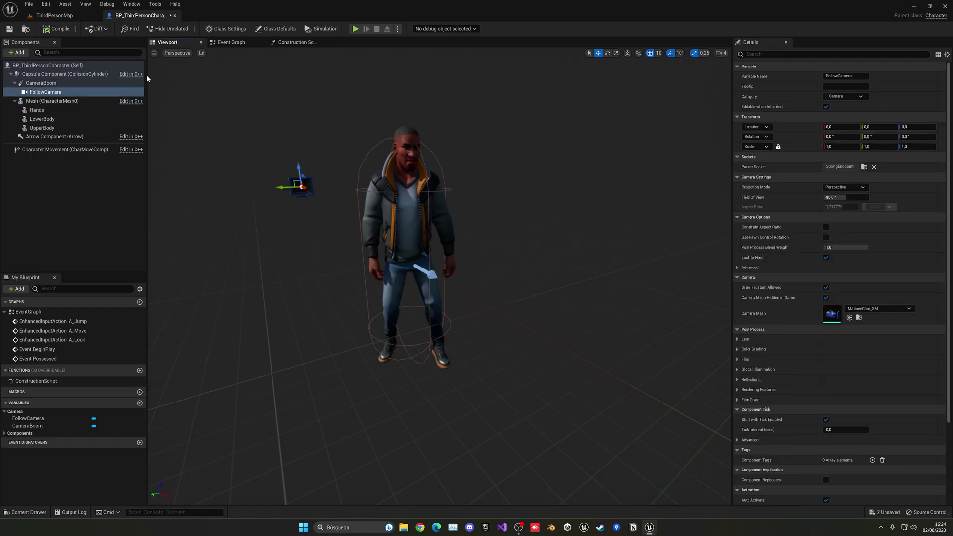
Play-test ThirdPersonMap, running and jumping to check that all body parts follow the leader pose, and stop playing
left_click(72, 19)
left_click(183, 28)
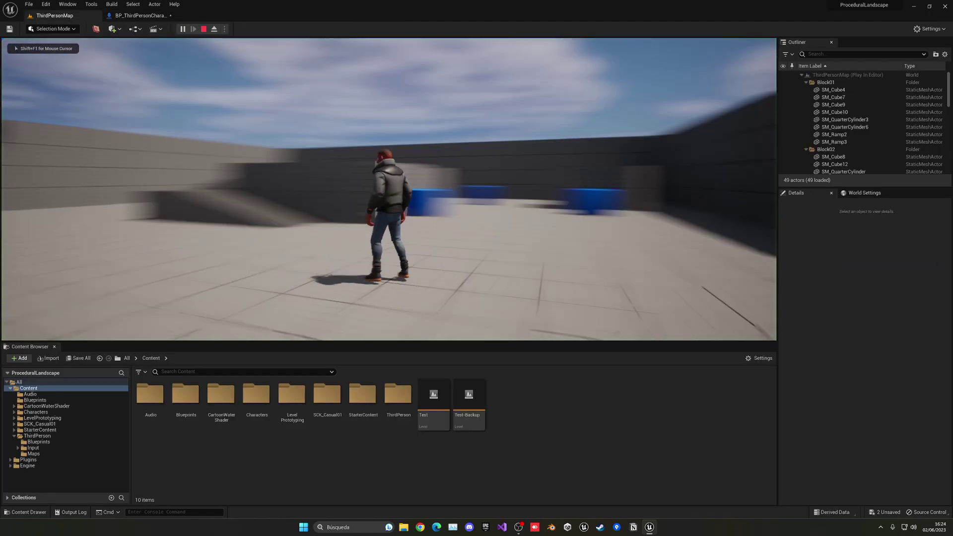
key("w")
key("space")
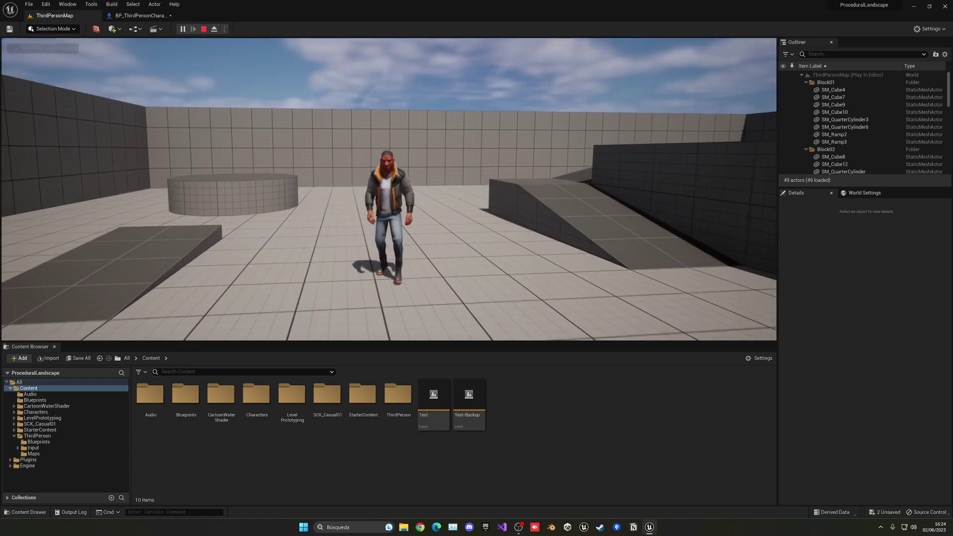
key("Escape")
Set the UpperBody component's skeletal mesh asset to MESH_T_03 in the character blueprint and compile it
left_click(144, 16)
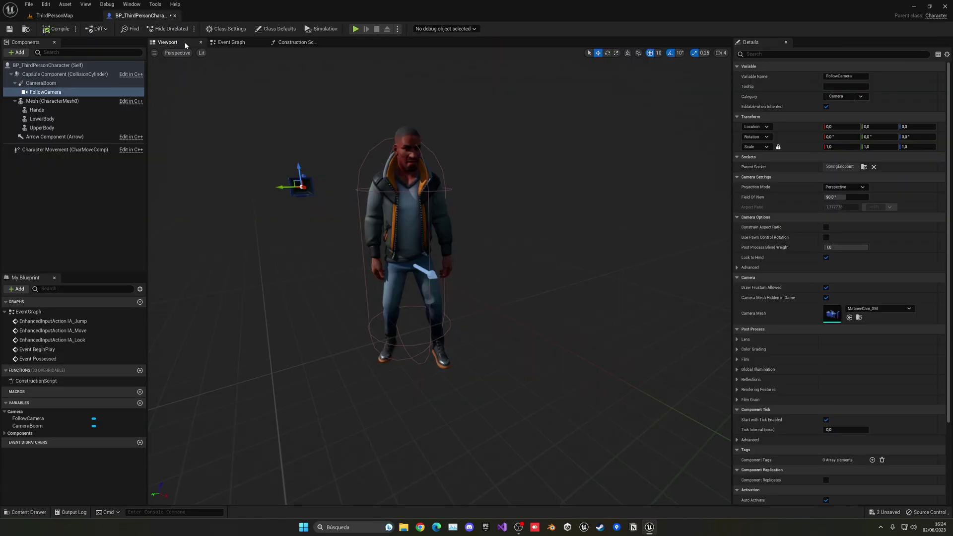
left_click(386, 208)
left_click(878, 239)
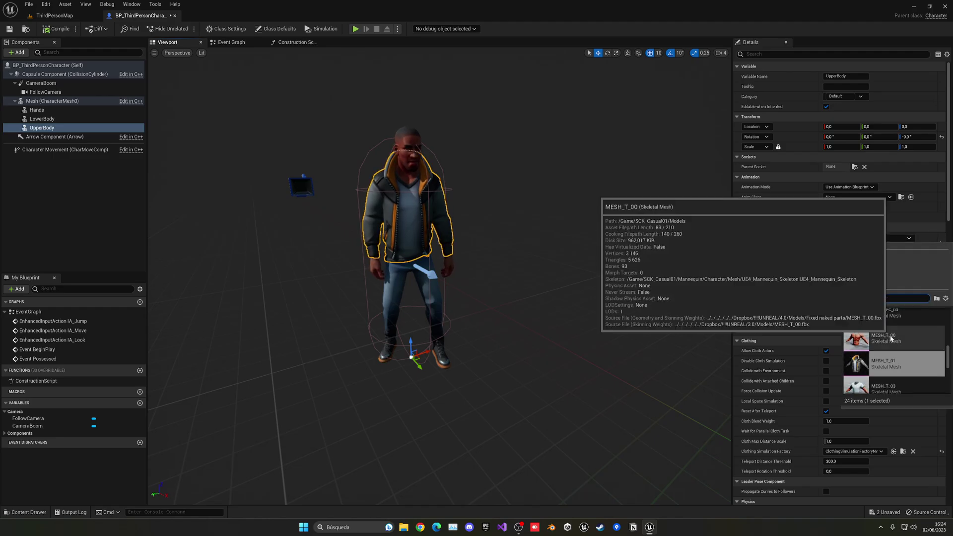
left_click(883, 387)
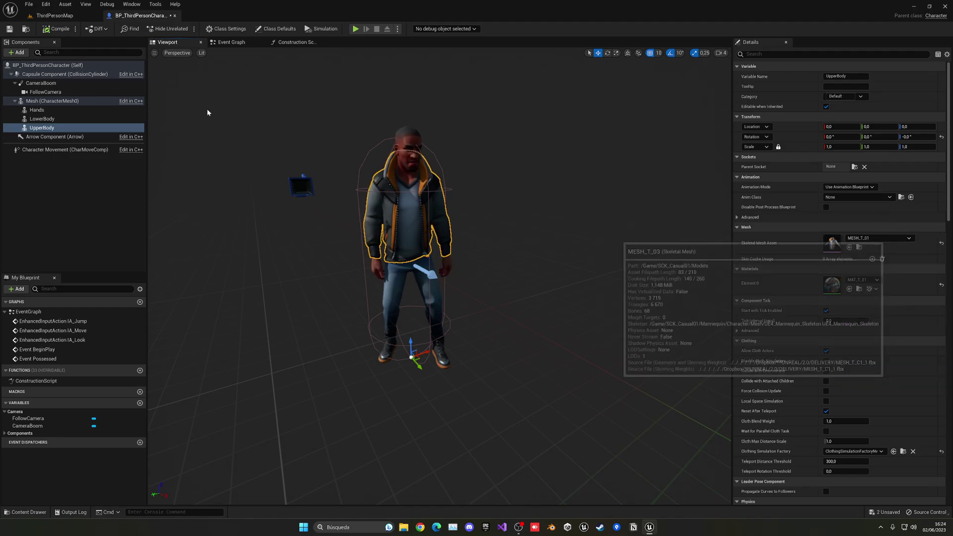
left_click(61, 29)
Play-test ThirdPersonMap, running and jumping to check the character with the new upper-body mesh, and stop playing
left_click(54, 15)
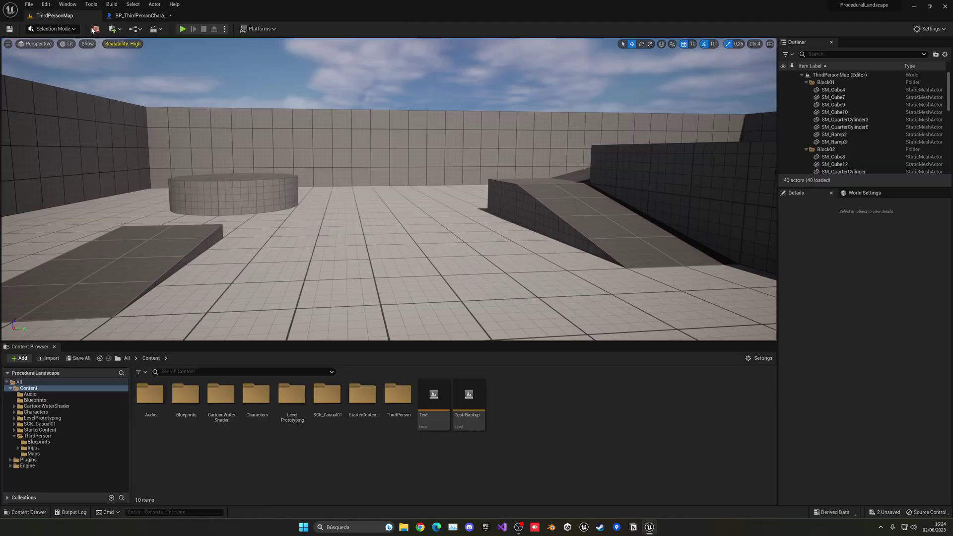
left_click(183, 28)
key("w")
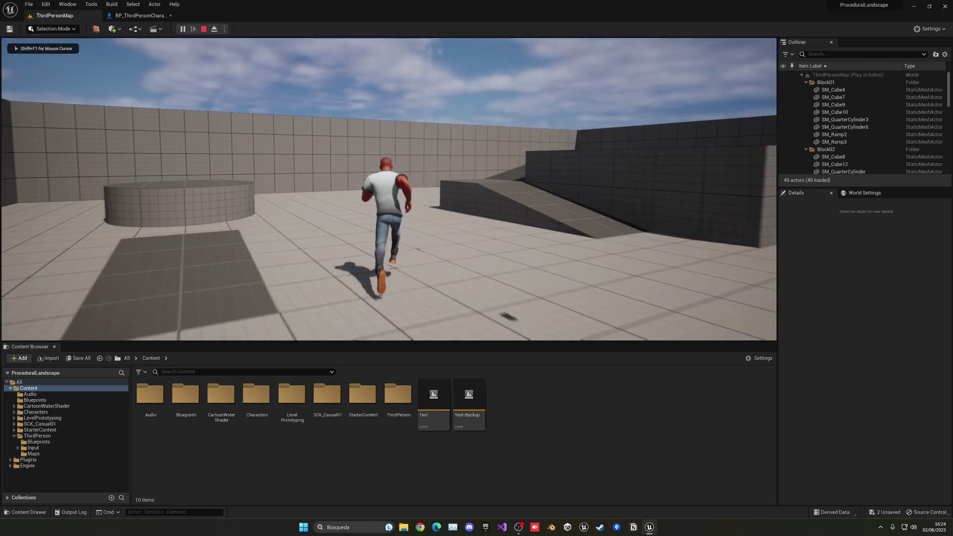
key("space")
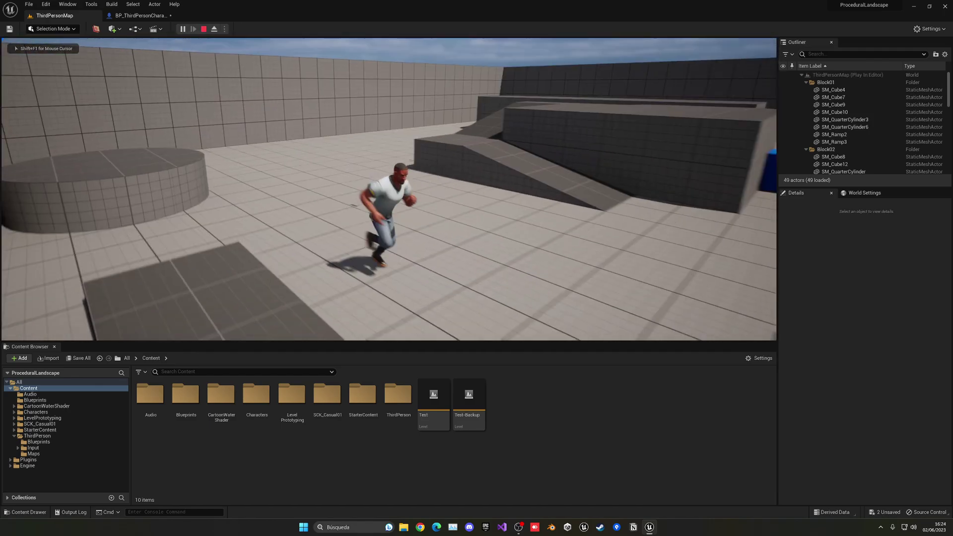
key("s")
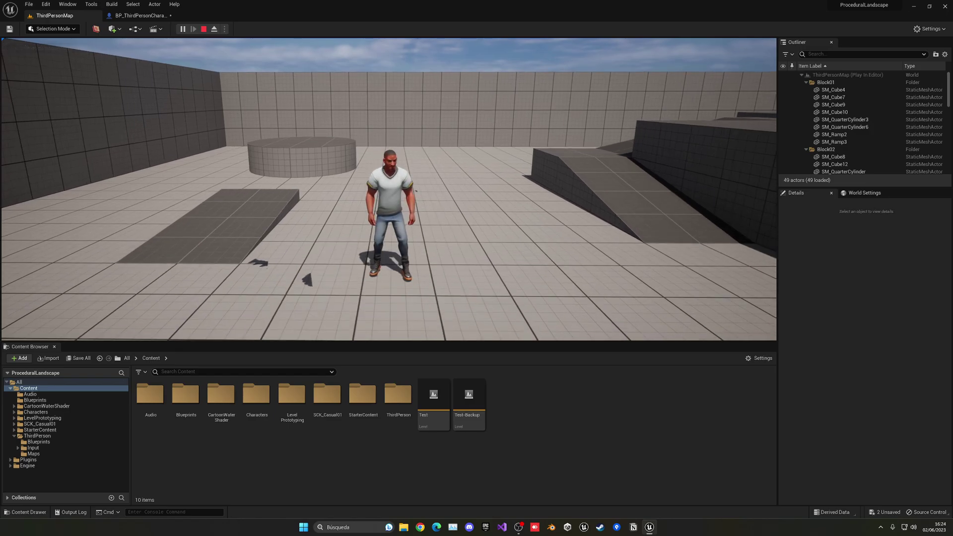
key("Escape")
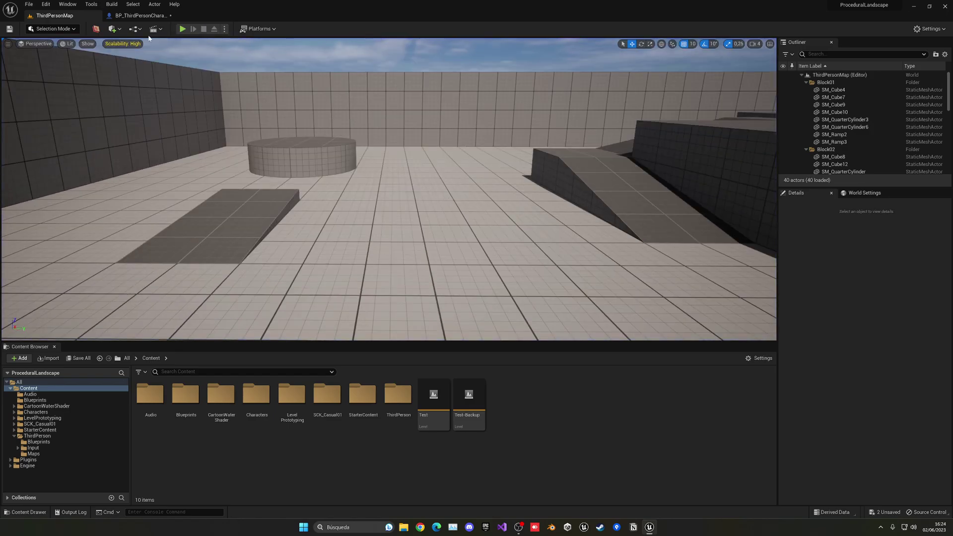
Add the MESH_A_01 skeletal mesh from SCK_Casual01/Models to the character blueprint's components, under Hands
left_click(141, 15)
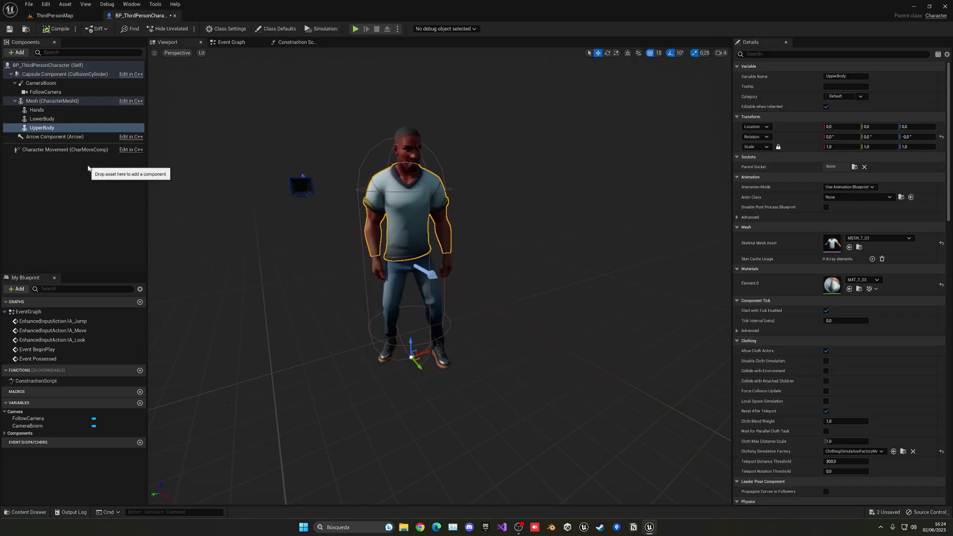
left_click(119, 110)
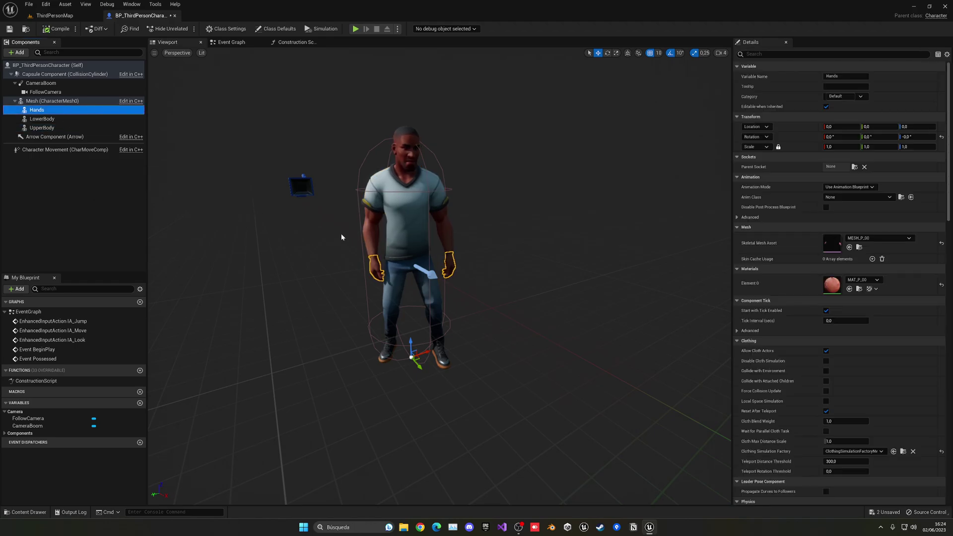
key("ctrl+space")
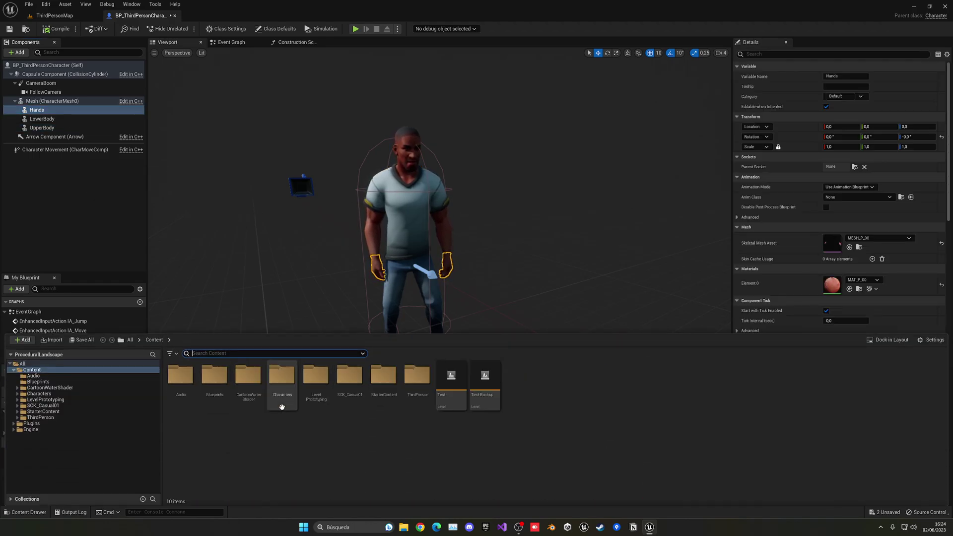
double_click(350, 382)
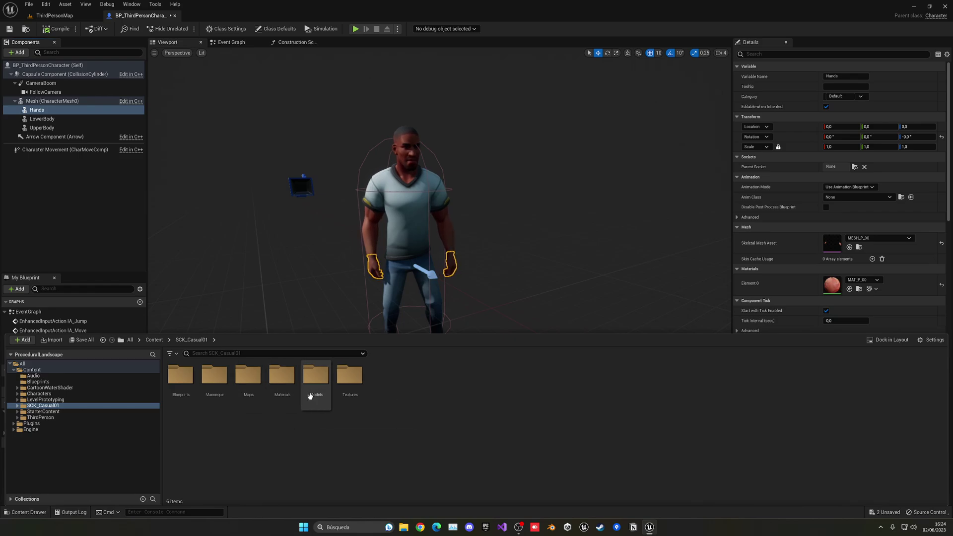
double_click(315, 377)
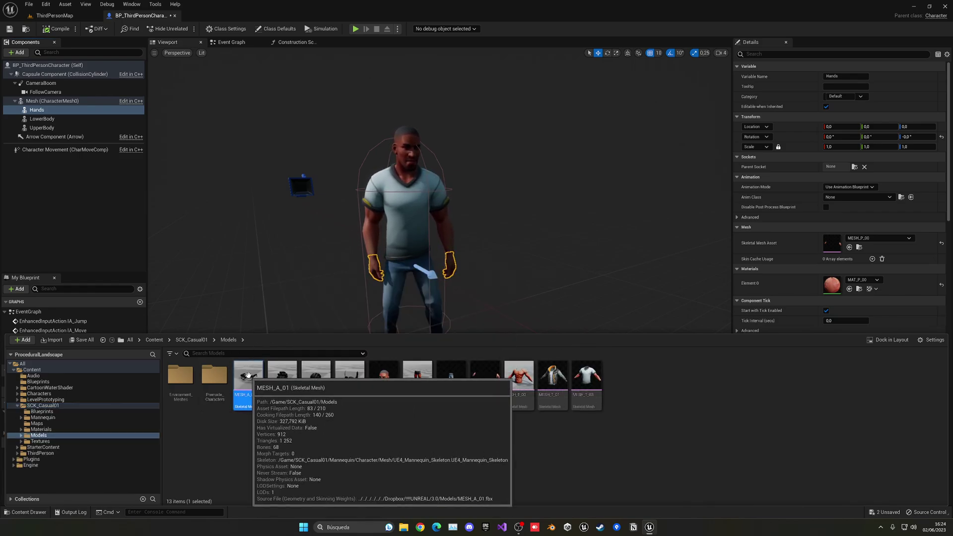
left_click(254, 387)
left_click_drag(254, 387, 58, 107)
left_click(47, 127)
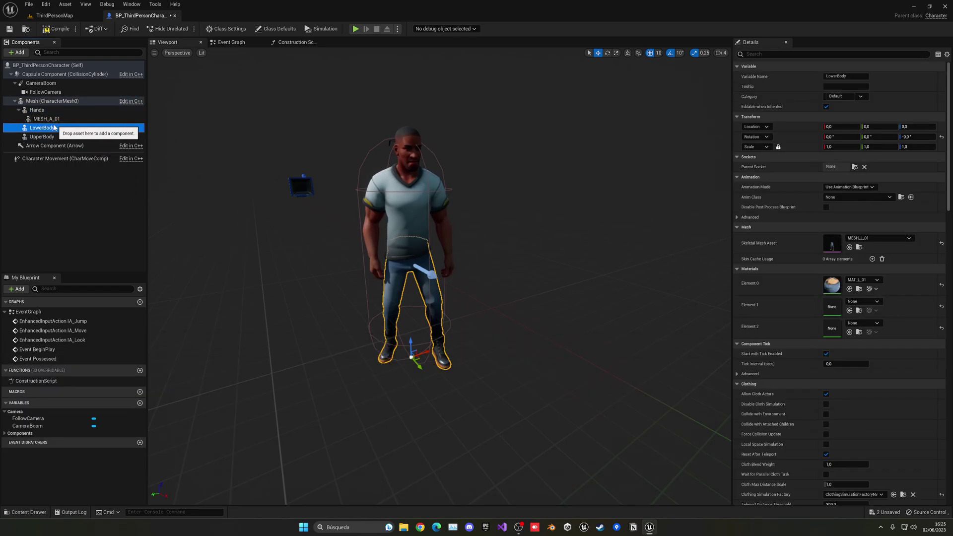
Reparent the MESH_A_01 component from Hands to the character's Mesh component
left_click(49, 120)
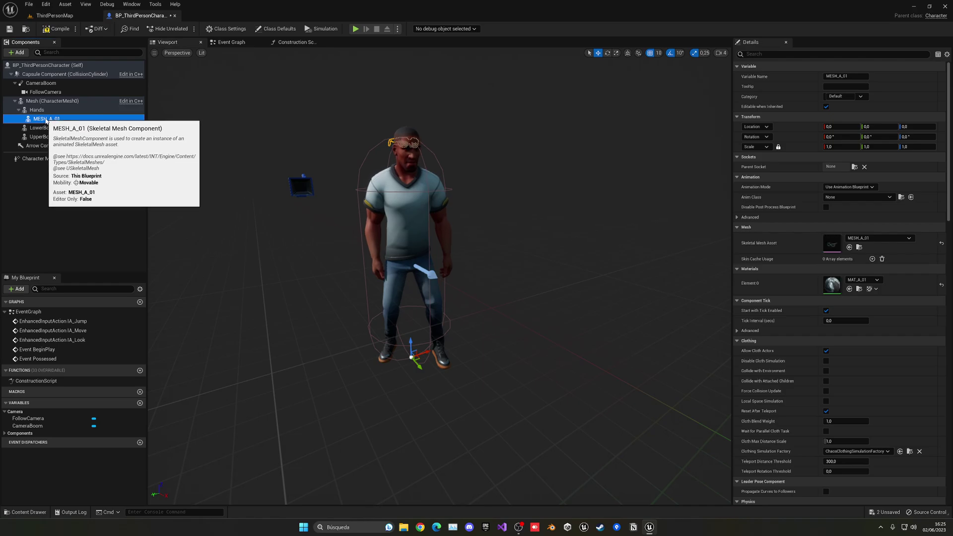
left_click_drag(50, 122, 63, 100)
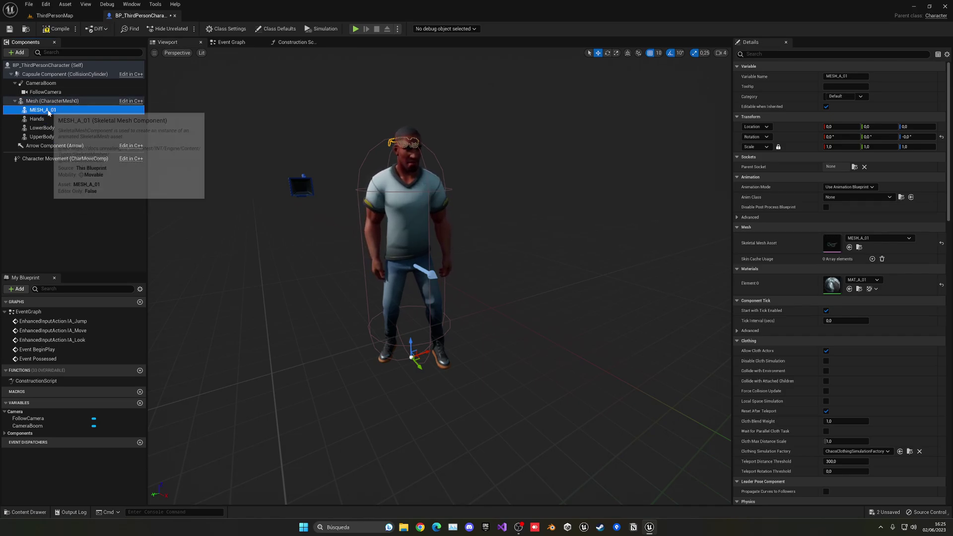
left_click(58, 102)
left_click(58, 110)
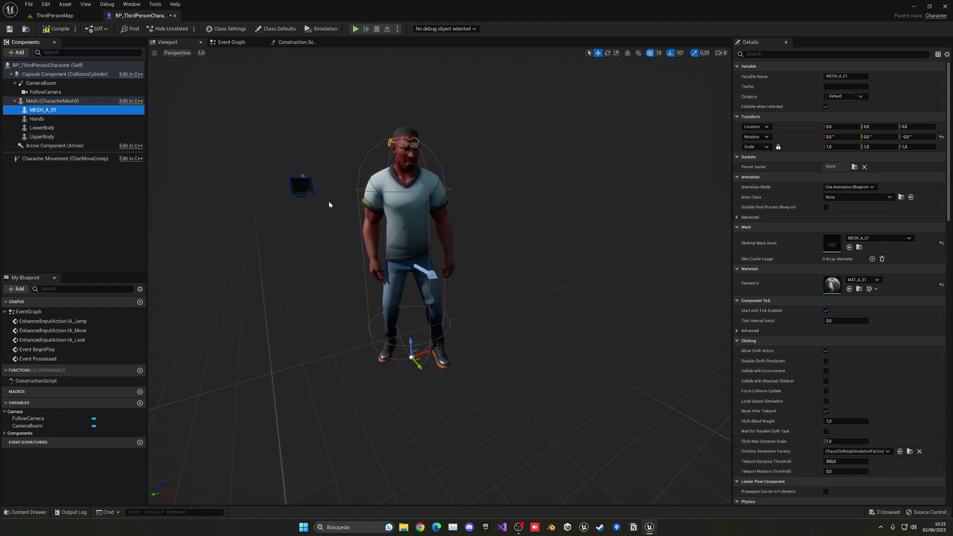
Rename the MESH_A_01 component to Glasses
key("f")
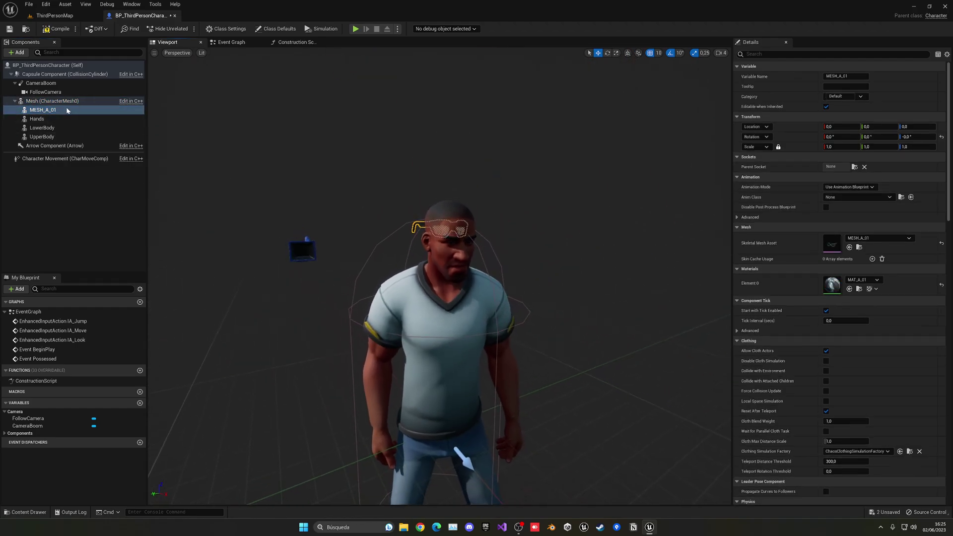
left_click(43, 110)
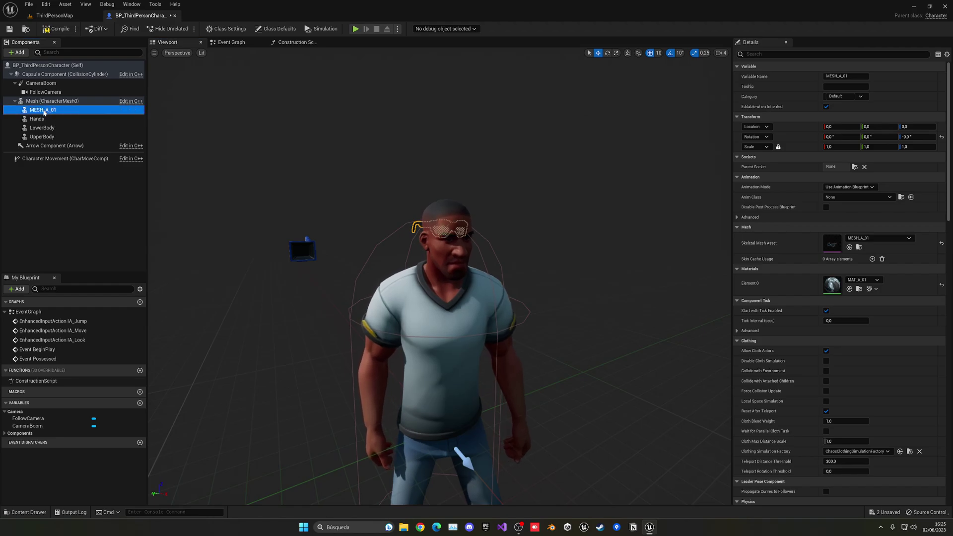
key("F2")
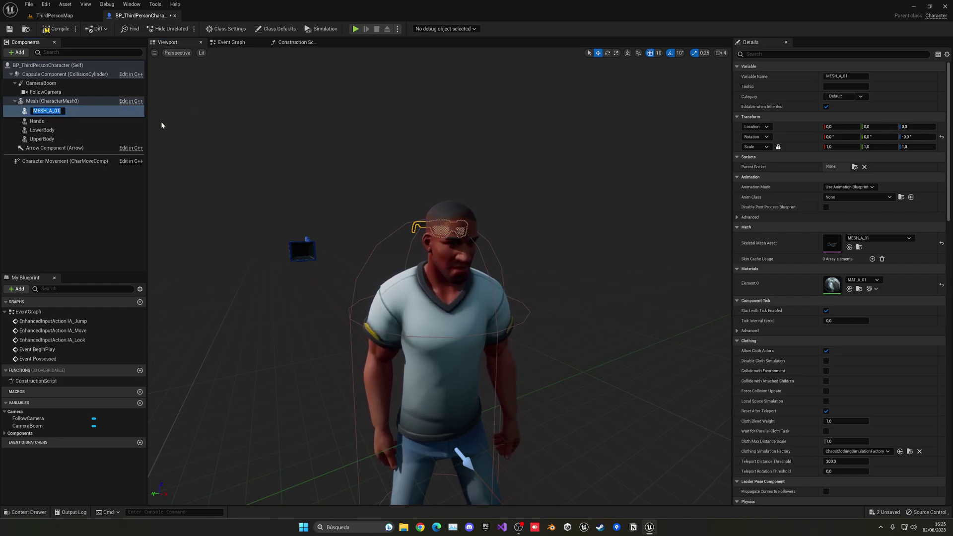
type("Gla")
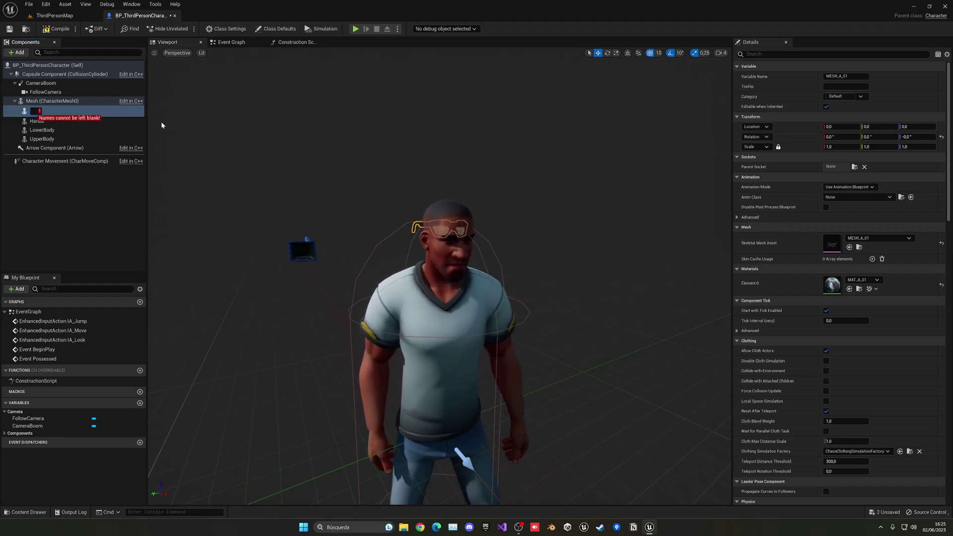
type("sses")
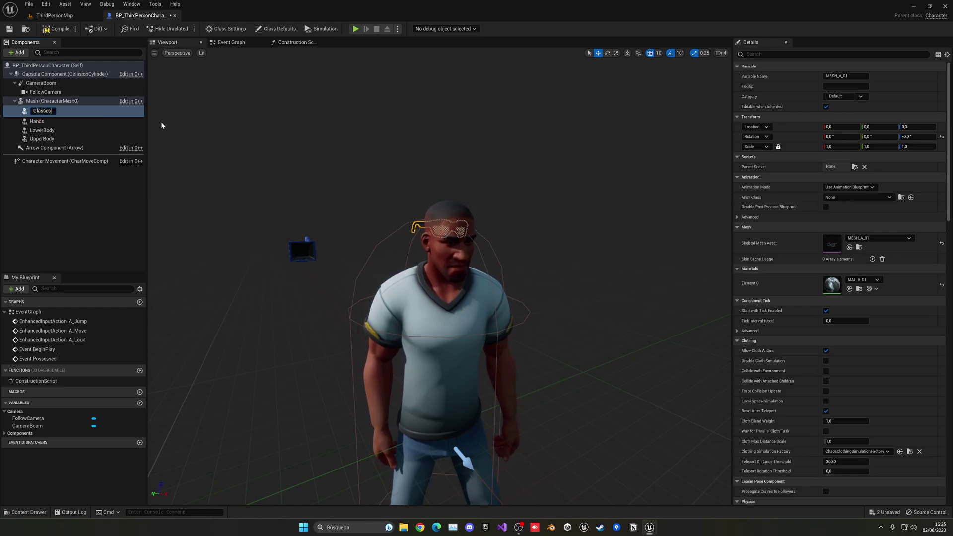
key("Return")
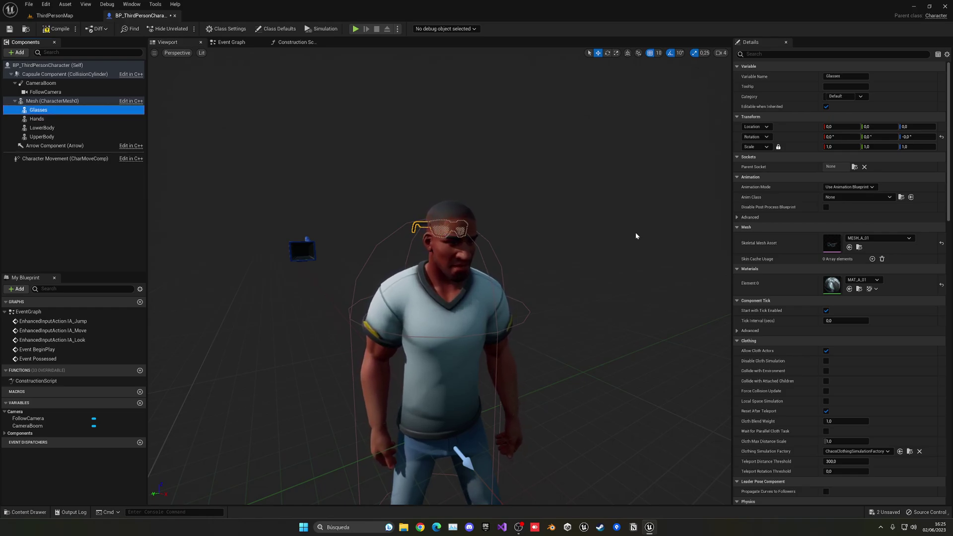
Add a Glasses reference to the construction script, connect it to the Set Leader Pose Component's Target, compile and check the character in the viewport
left_click(293, 42)
left_click_drag(39, 110, 433, 200)
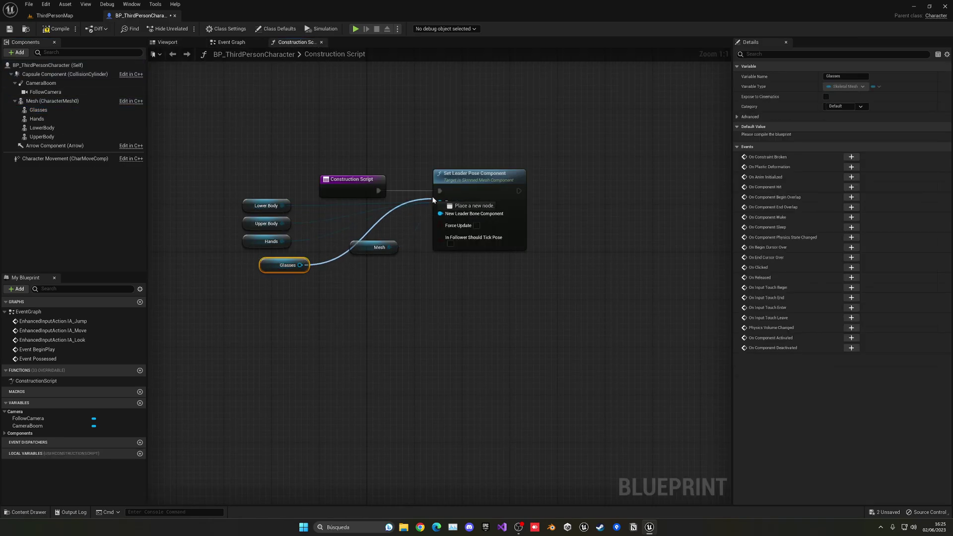
left_click(60, 28)
left_click(231, 42)
left_click(167, 42)
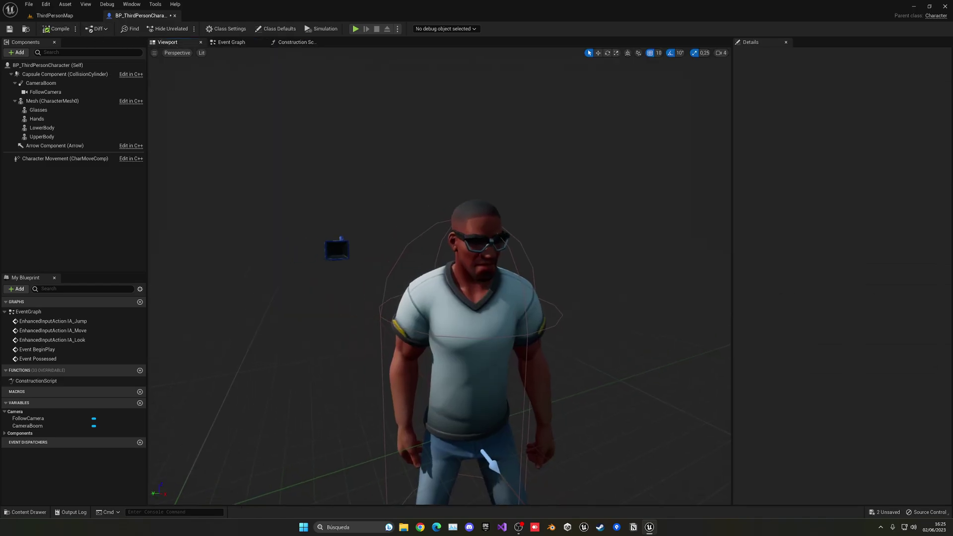
Disconnect the Glasses reference from the Set Leader Pose Component's Target and select the Glasses component in the viewport
left_click(289, 42)
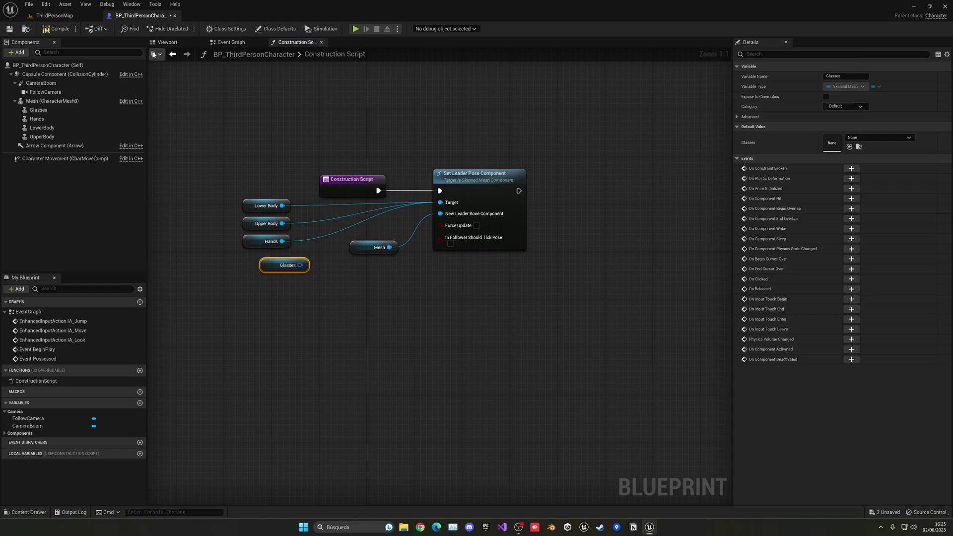
left_click(167, 42)
left_click(44, 110)
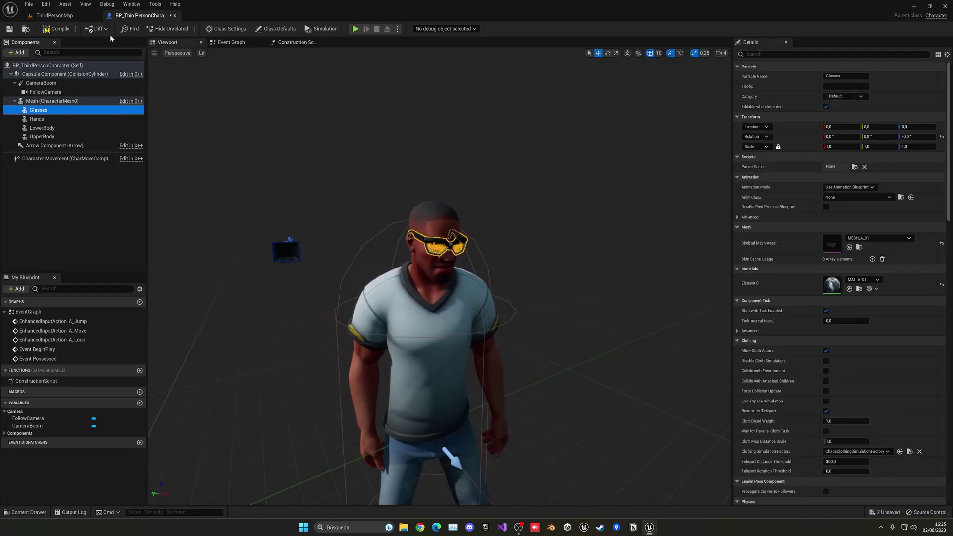
Set the Glasses component's parent socket to head
left_click(854, 167)
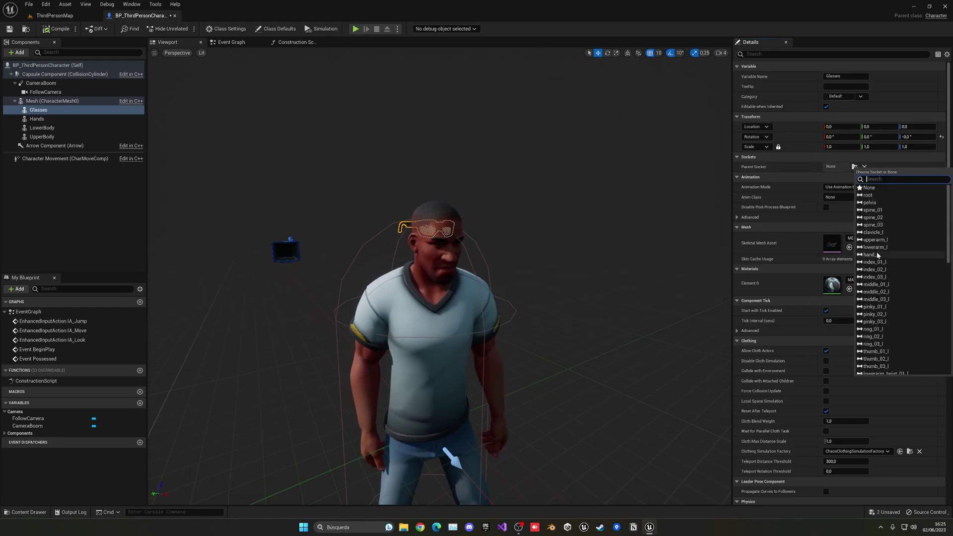
type("head")
left_click(876, 188)
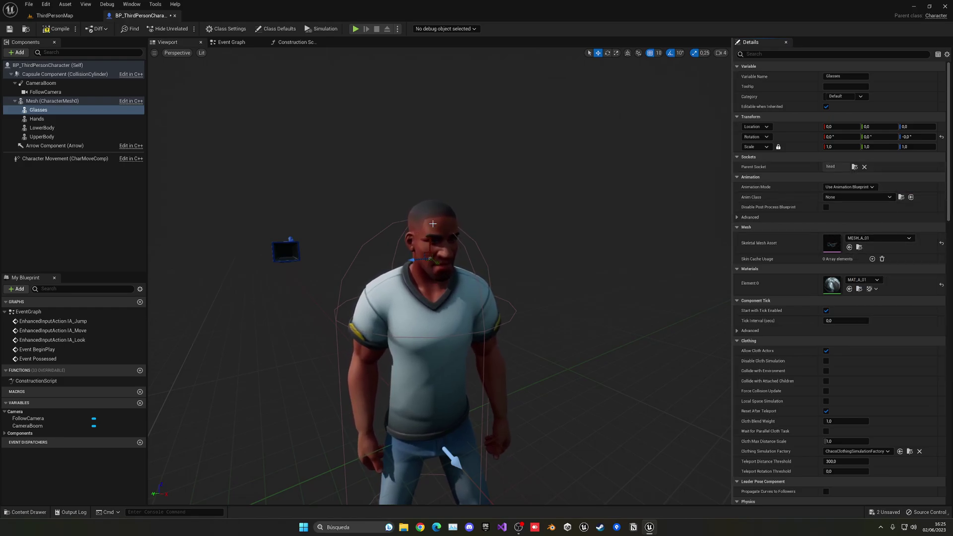
Try to align the glasses with the face by moving the Glasses component to about X 10, Y 30
right_click_drag(433, 224, 438, 220)
left_click_drag(433, 268, 448, 274)
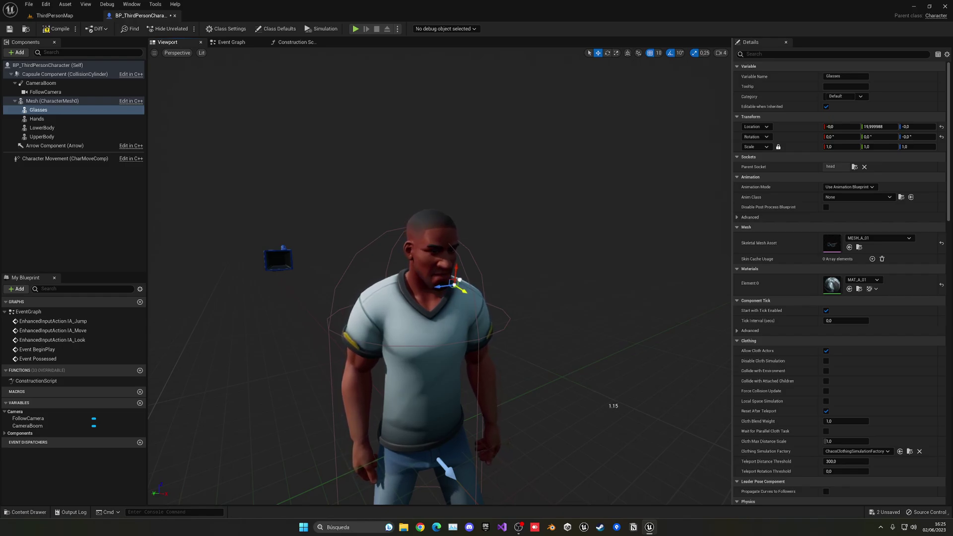
right_click_drag(448, 274, 447, 278)
left_click_drag(433, 240, 432, 229)
right_click_drag(433, 229, 446, 208)
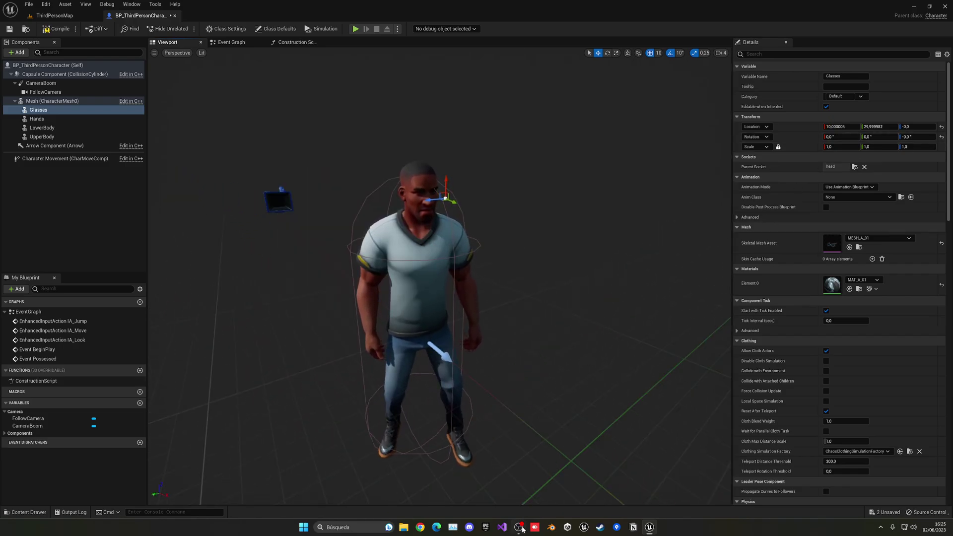
Try to align the glasses by rotating the Glasses component -30° about Y
right_click_drag(566, 434, 405, 226)
right_click_drag(573, 251, 552, 258)
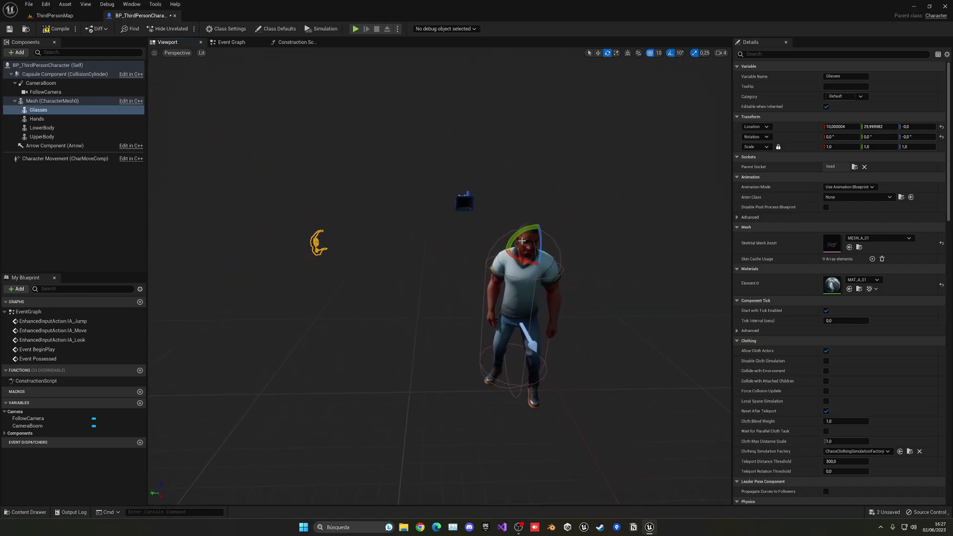
left_click_drag(522, 240, 555, 225)
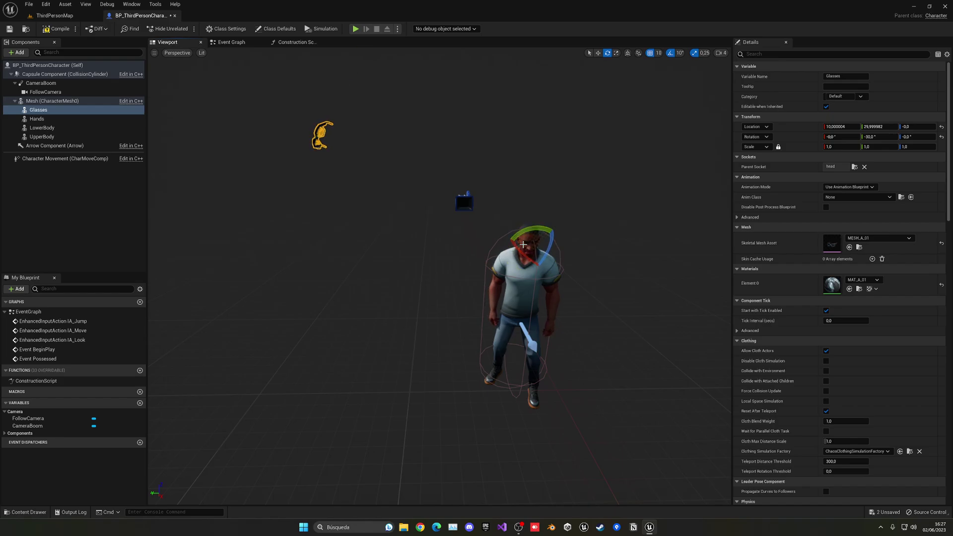
key("w")
right_click_drag(522, 246, 355, 195)
scroll(355, 196, "down", 10)
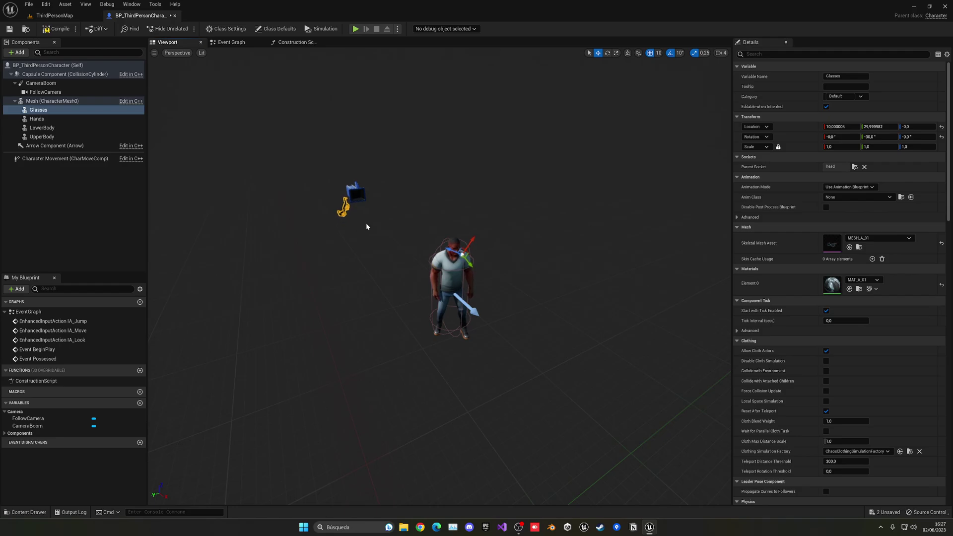
Reset the Glasses component's location and rotation and reconnect its reference to the Set Leader Pose Component's Target
left_click(942, 128)
left_click(941, 137)
left_click(286, 42)
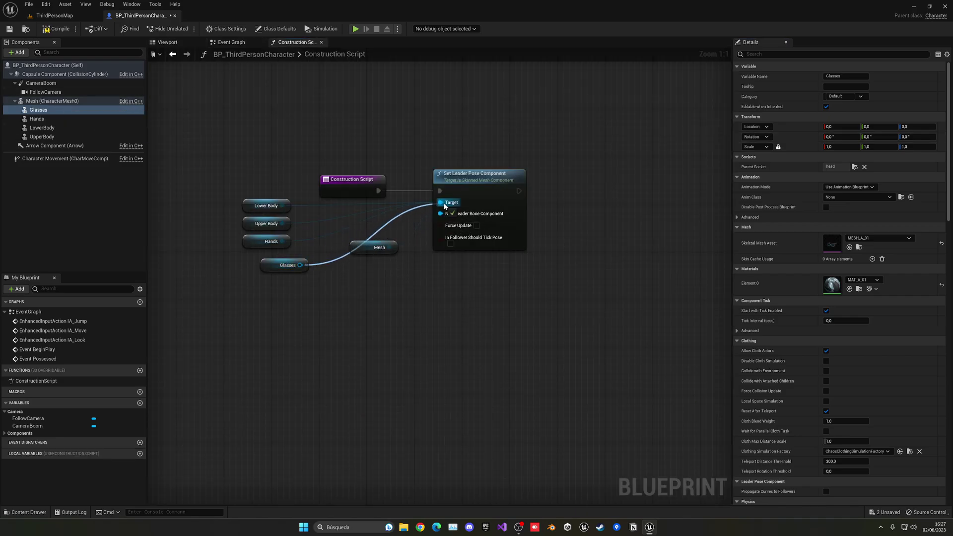
left_click_drag(444, 206, 443, 203)
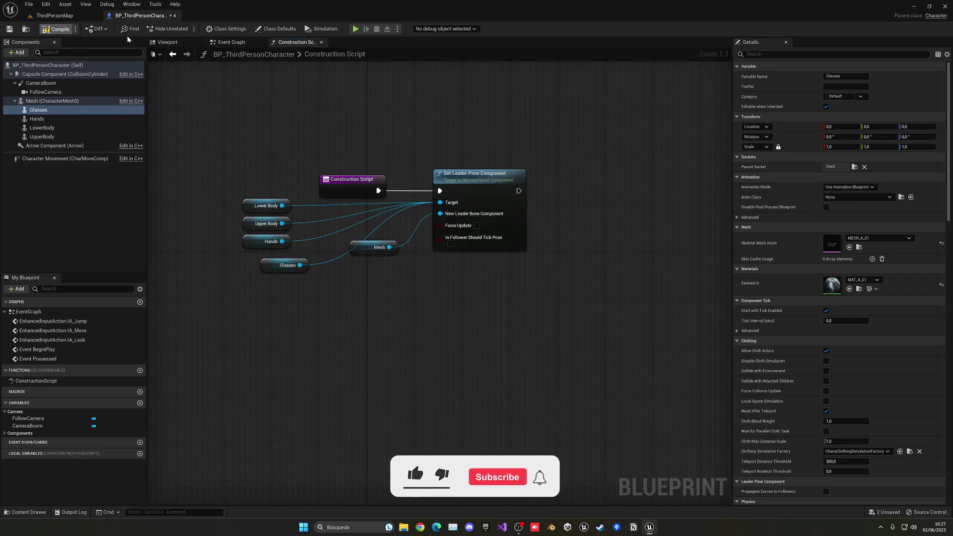
Clear the Glasses component's parent socket
left_click(228, 42)
left_click(167, 42)
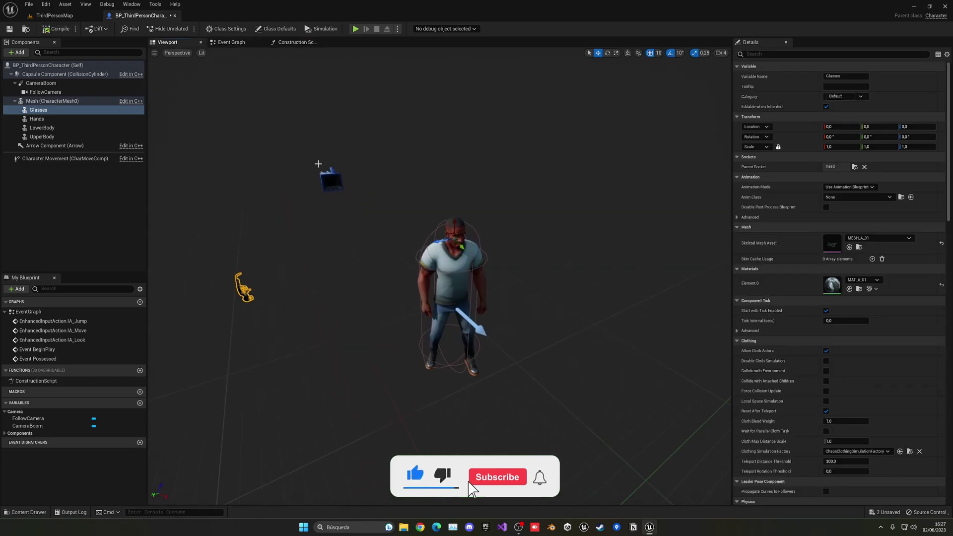
left_click(52, 117)
left_click(43, 110)
left_click(864, 166)
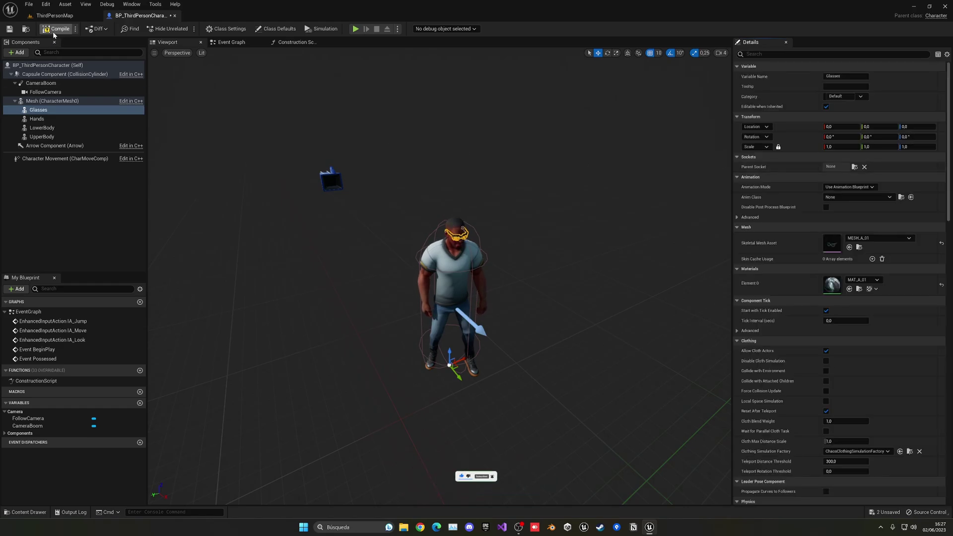
Inspect the glasses' fit on the character's face from several angles, selecting the Mesh and Glasses components to compare them
scroll(527, 228, "up", 5)
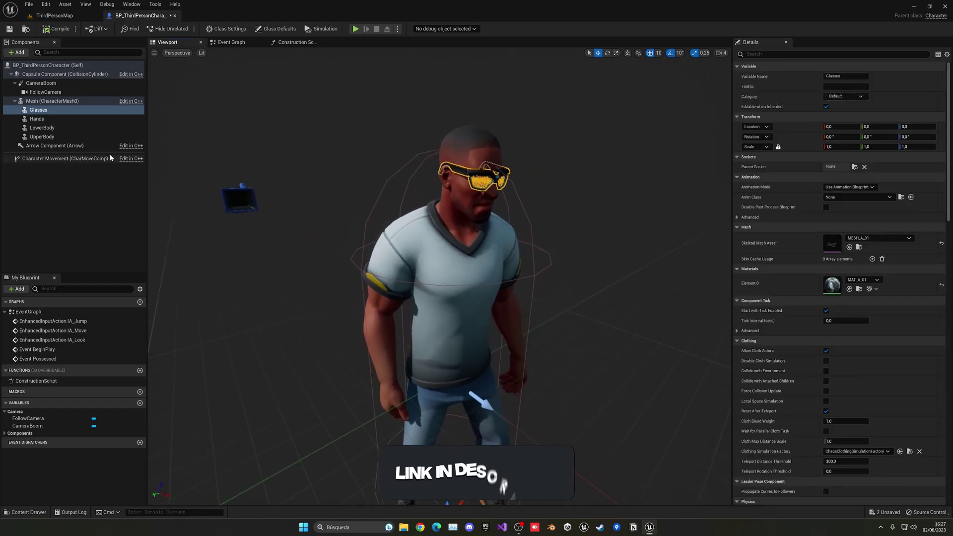
left_click(42, 127)
right_click_drag(347, 298, 268, 297)
left_click(52, 101)
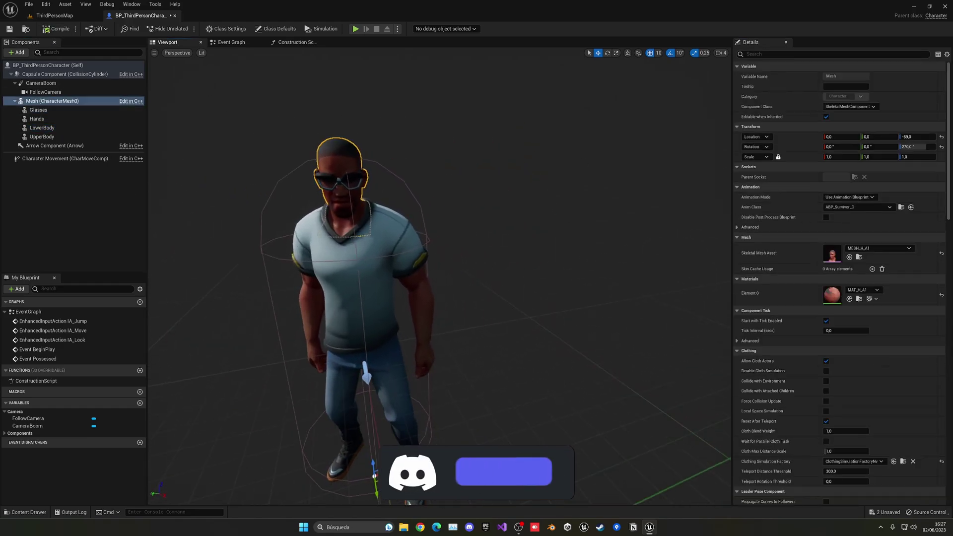
right_click_drag(408, 186, 468, 186)
left_click(410, 185)
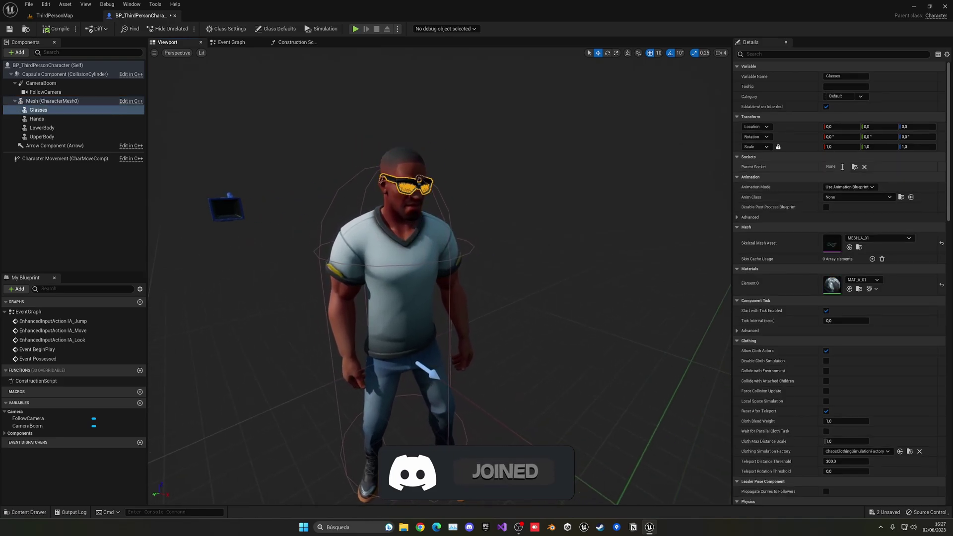
right_click_drag(361, 200, 519, 253)
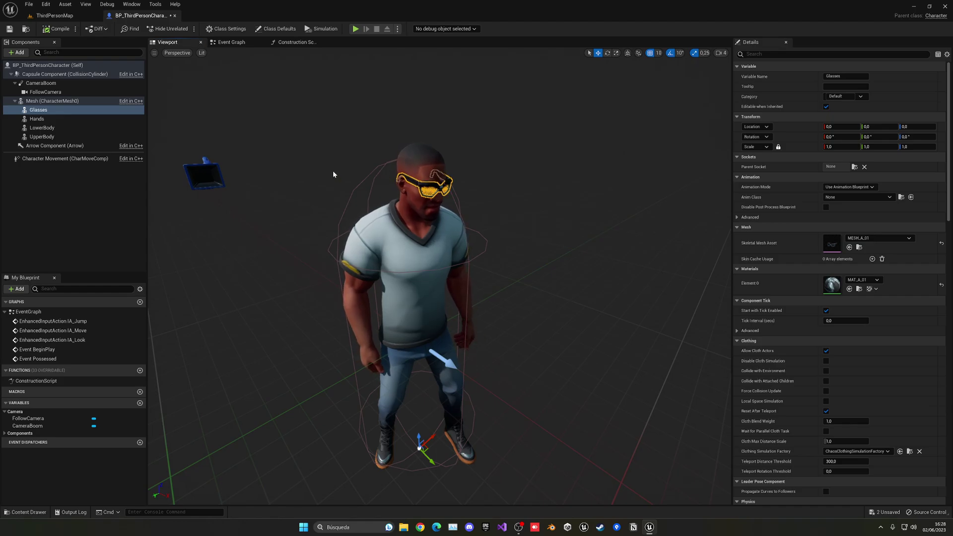
Play-test ThirdPersonMap, running the character around and up the ramp to check that the clothing and glasses follow its animation
left_click(55, 16)
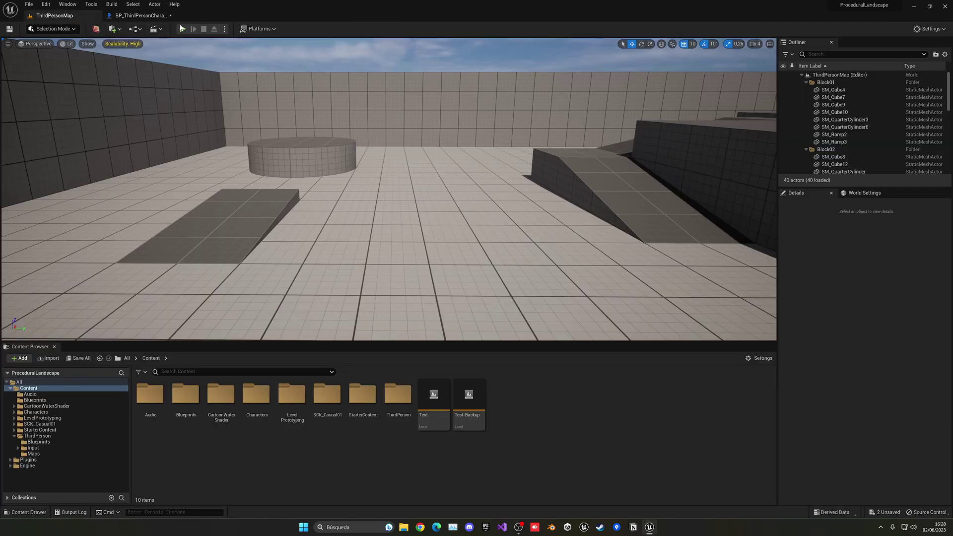
left_click(183, 29)
key("w")
key("s")
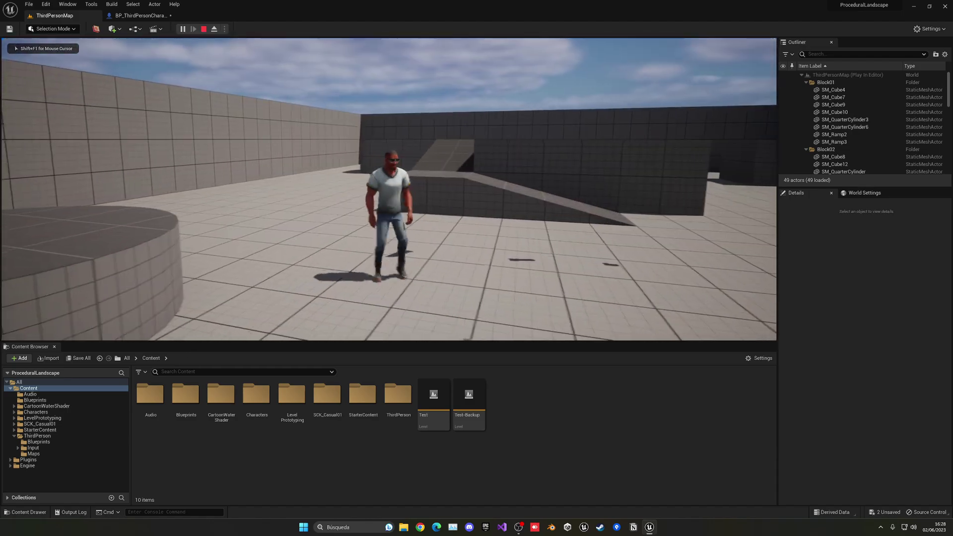
key("d")
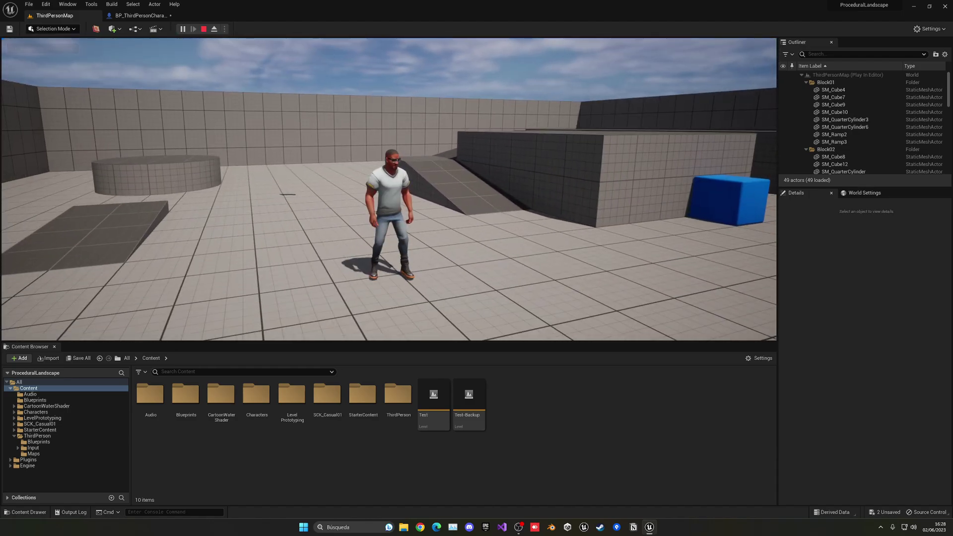
key("w")
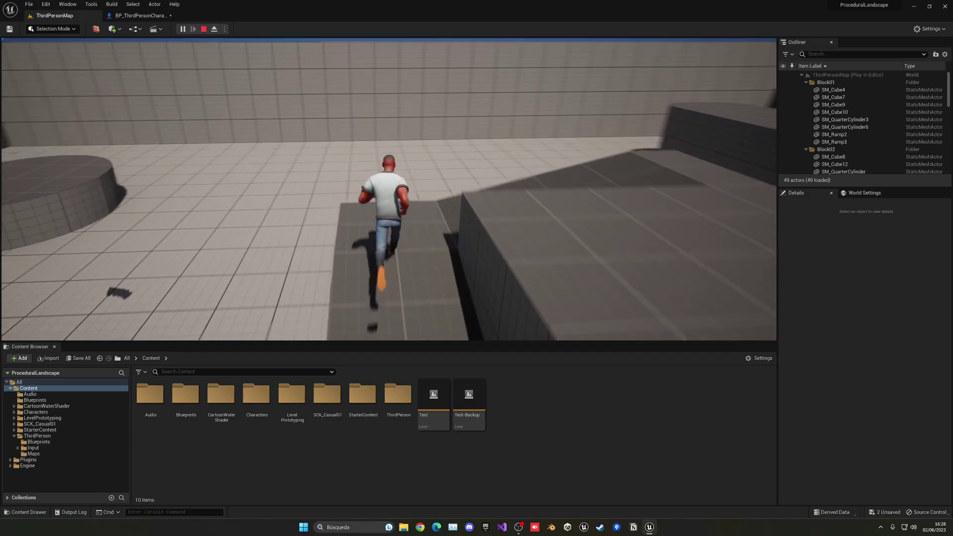